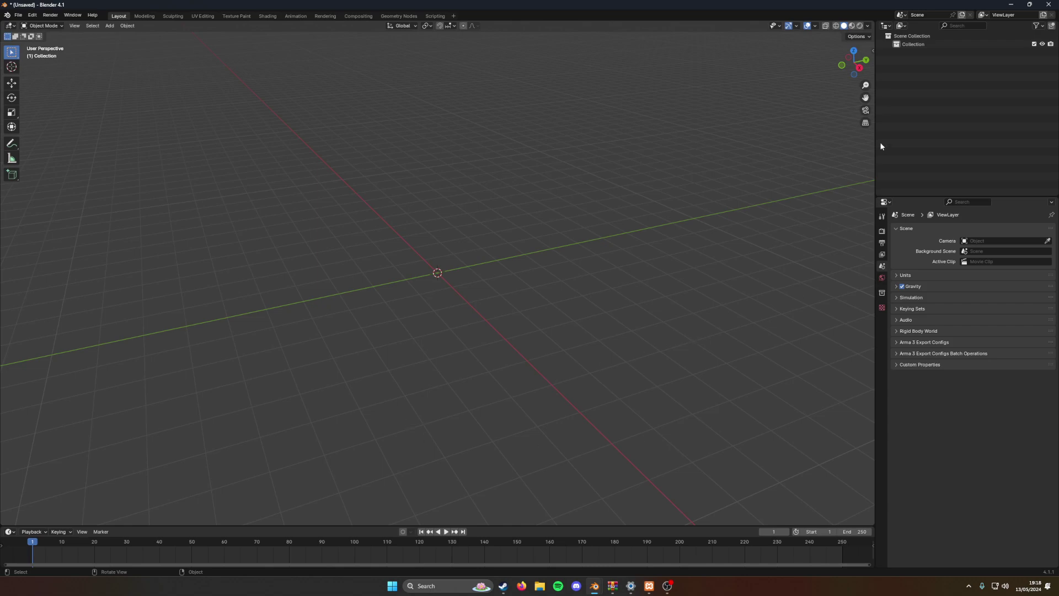
Step: In the Arma 3 P3D importer, select tracksuit_jacket_m_mlod.p3d from P:\Clothing MLOD
{"action": "left_click", "coordinate": [19, 16]}
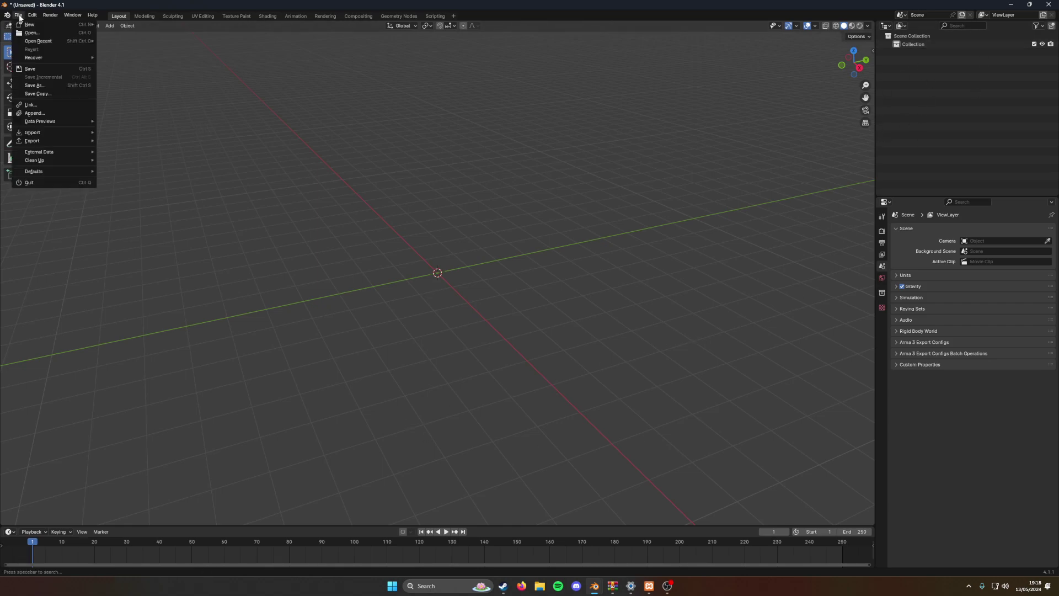
{"action": "mouse_move", "coordinate": [75, 131]}
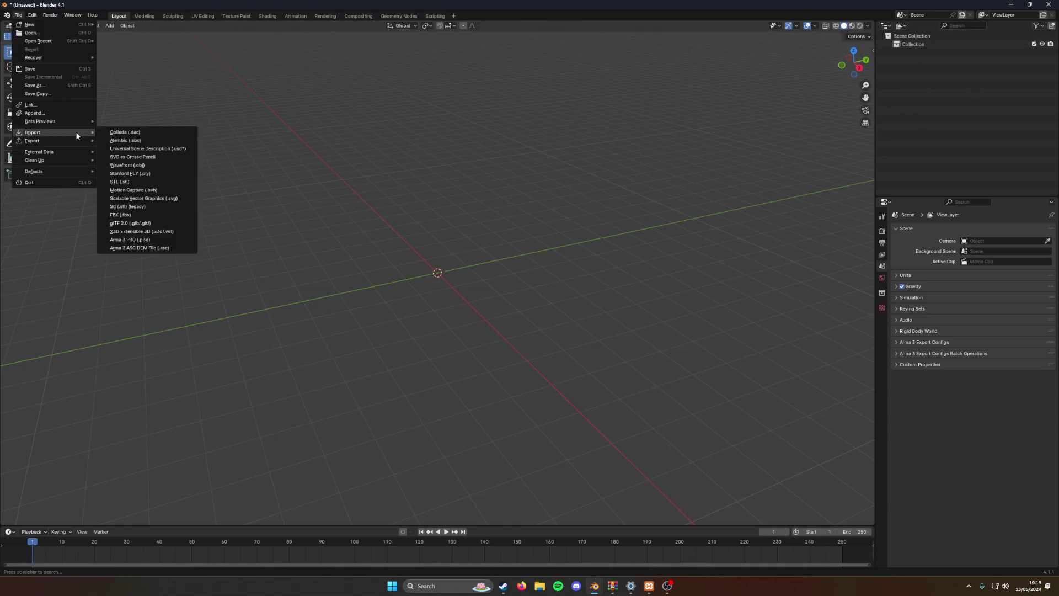
{"action": "left_click", "coordinate": [158, 239]}
{"action": "scroll", "coordinate": [374, 350], "scroll_direction": "down", "scroll_amount": 1}
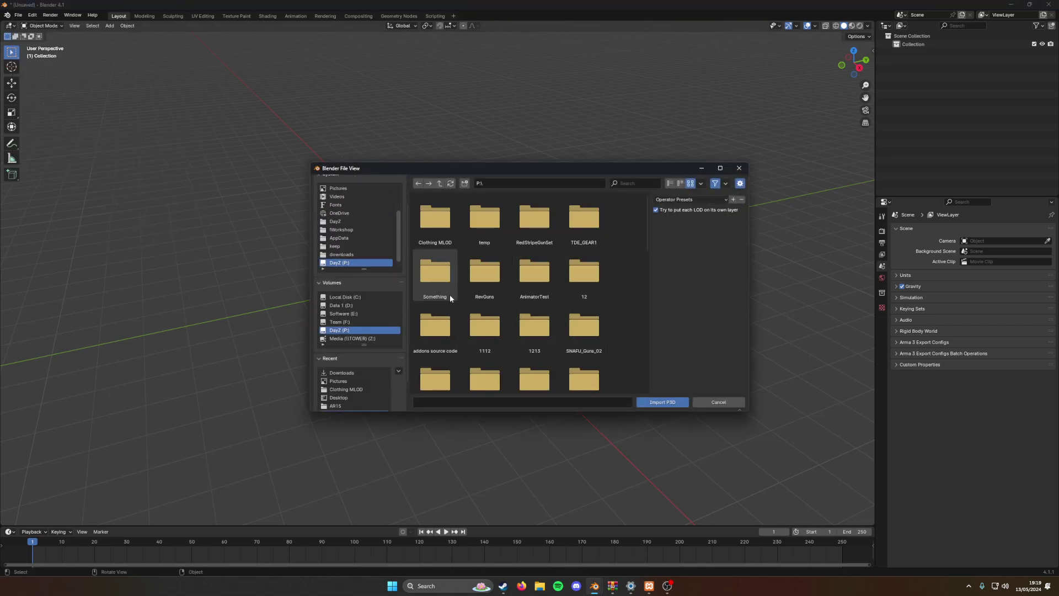
{"action": "scroll", "coordinate": [465, 336], "scroll_direction": "down", "scroll_amount": 1}
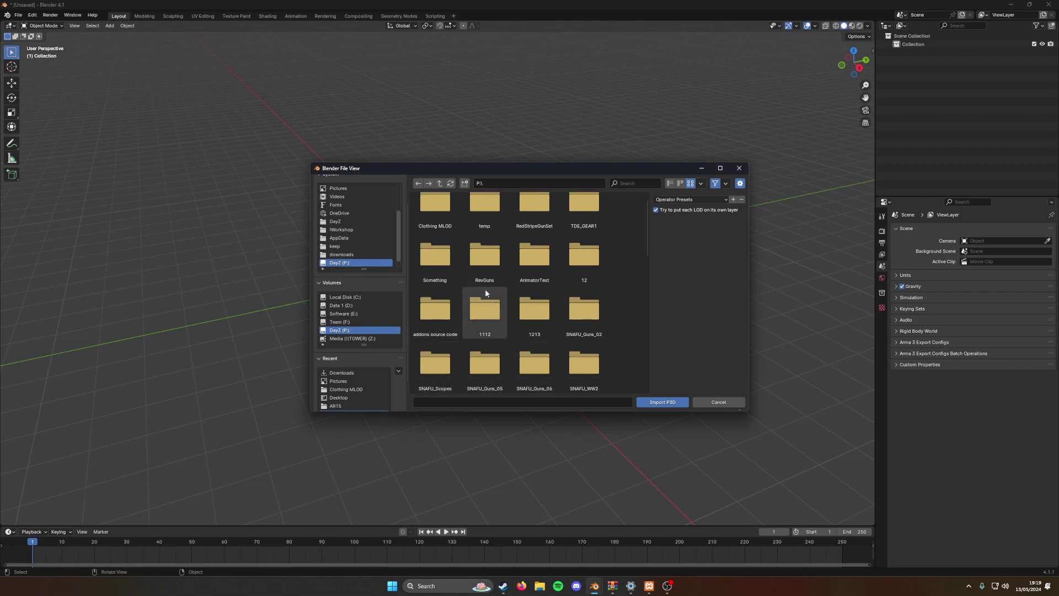
{"action": "scroll", "coordinate": [519, 301], "scroll_direction": "down", "scroll_amount": 5}
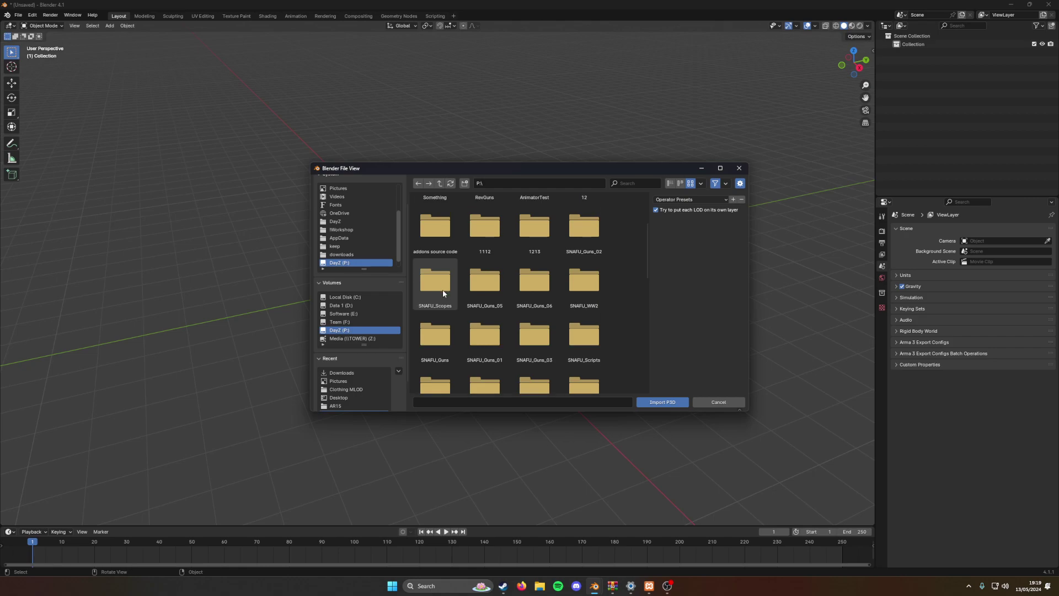
{"action": "scroll", "coordinate": [465, 278], "scroll_direction": "up", "scroll_amount": 2}
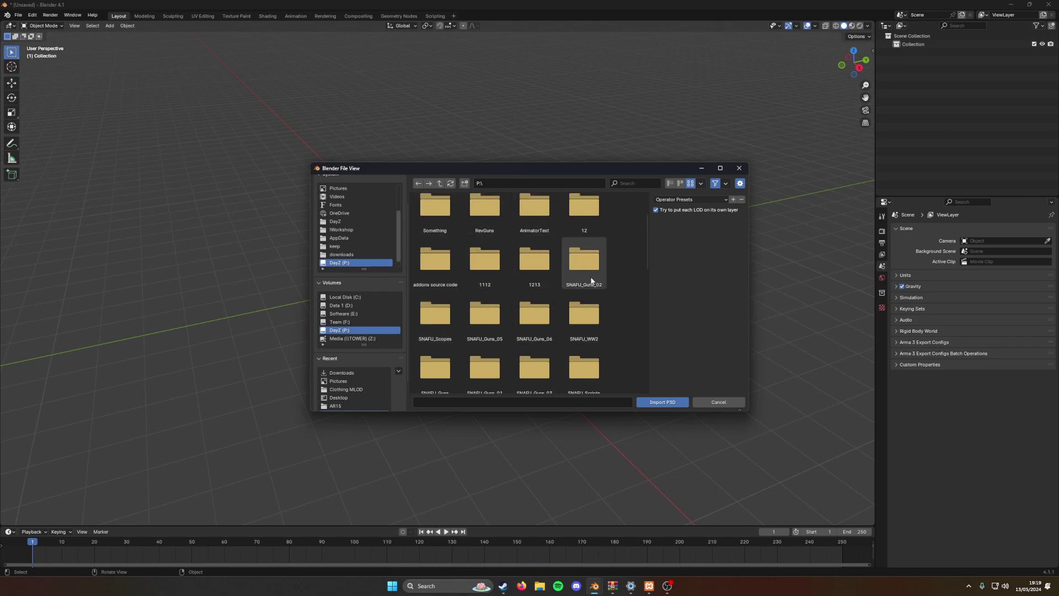
{"action": "scroll", "coordinate": [533, 262], "scroll_direction": "up", "scroll_amount": 4}
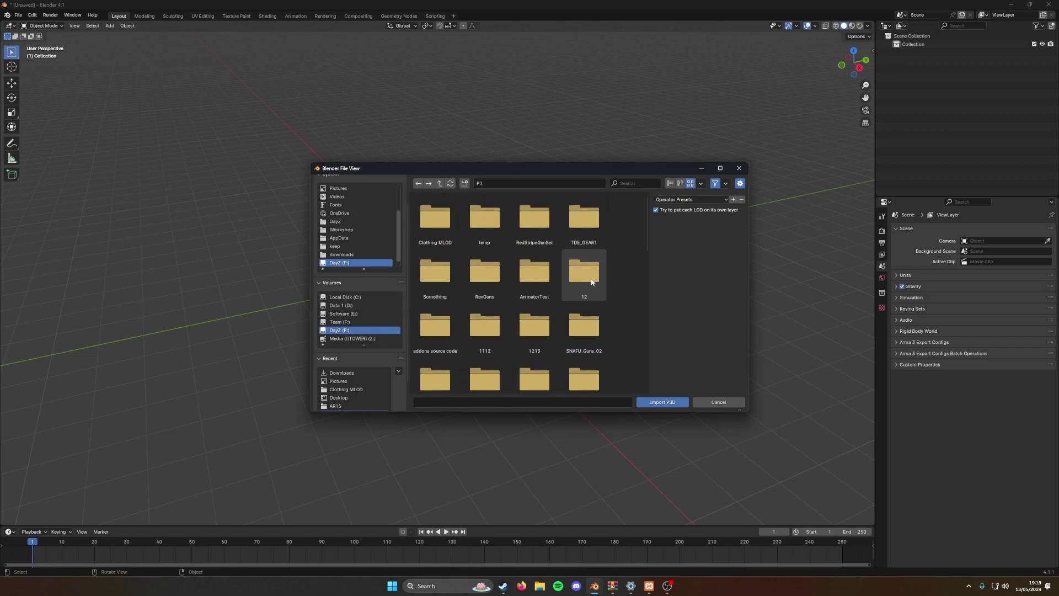
{"action": "left_click", "coordinate": [439, 225]}
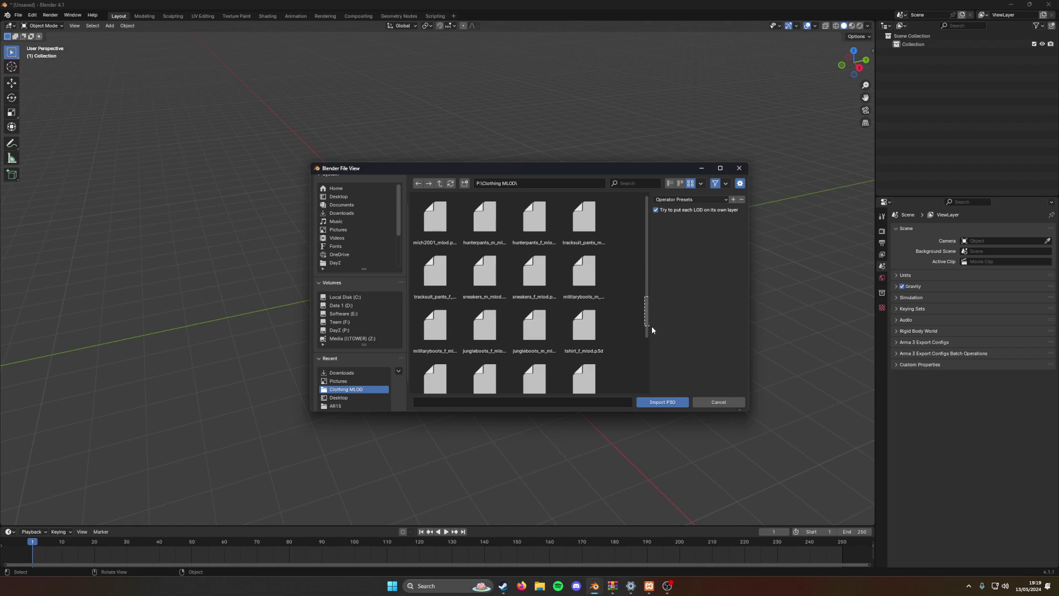
{"action": "scroll", "coordinate": [452, 357], "scroll_direction": "down", "scroll_amount": 1}
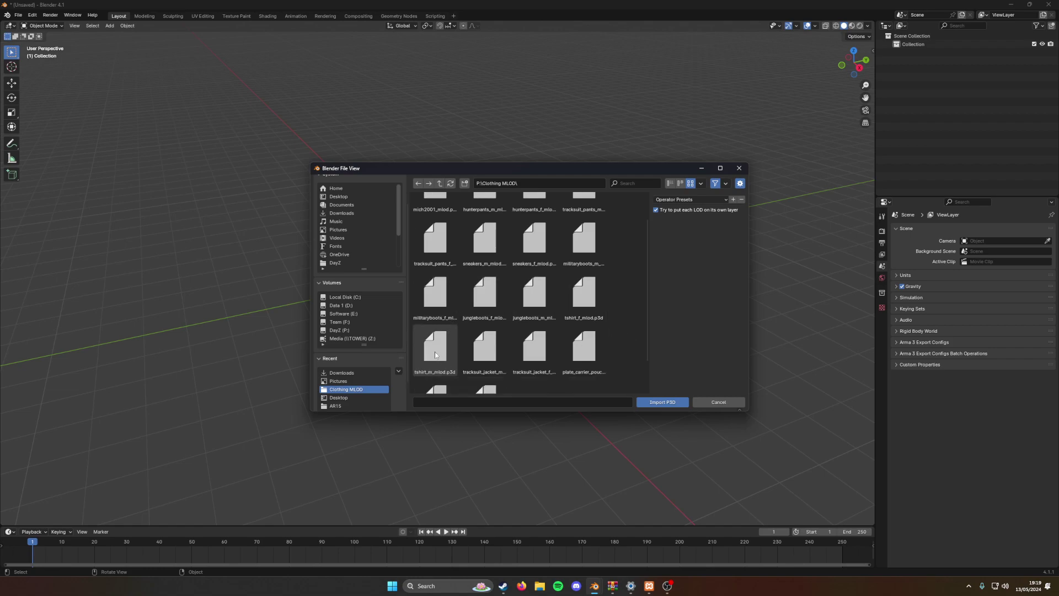
{"action": "left_click", "coordinate": [498, 350]}
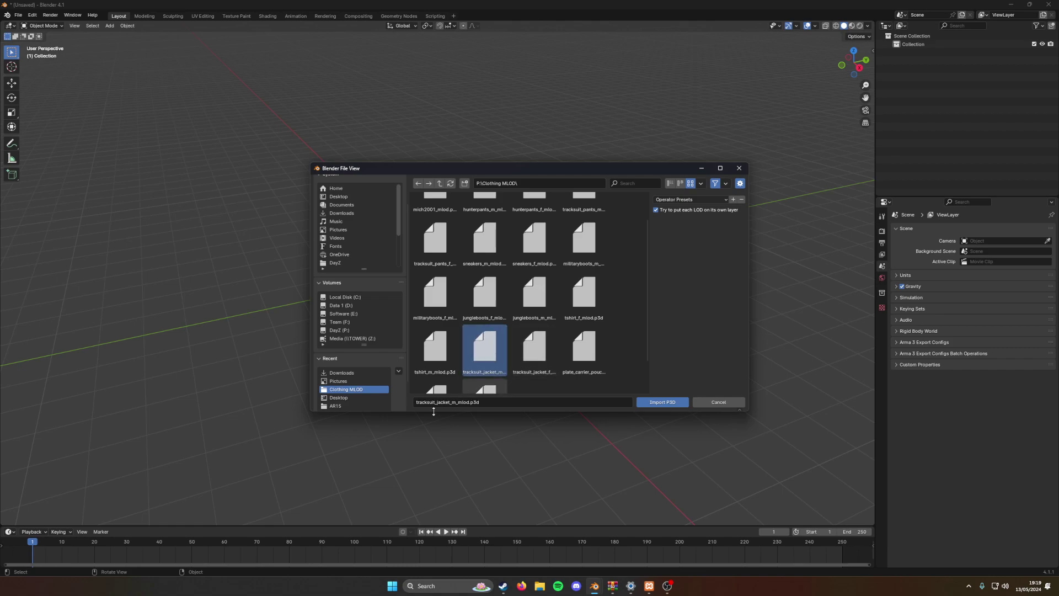
Step: Import the jacket, run DayZ Cleanup on it, and rename its collection tracksuit_jacket_M
{"action": "left_click", "coordinate": [645, 405]}
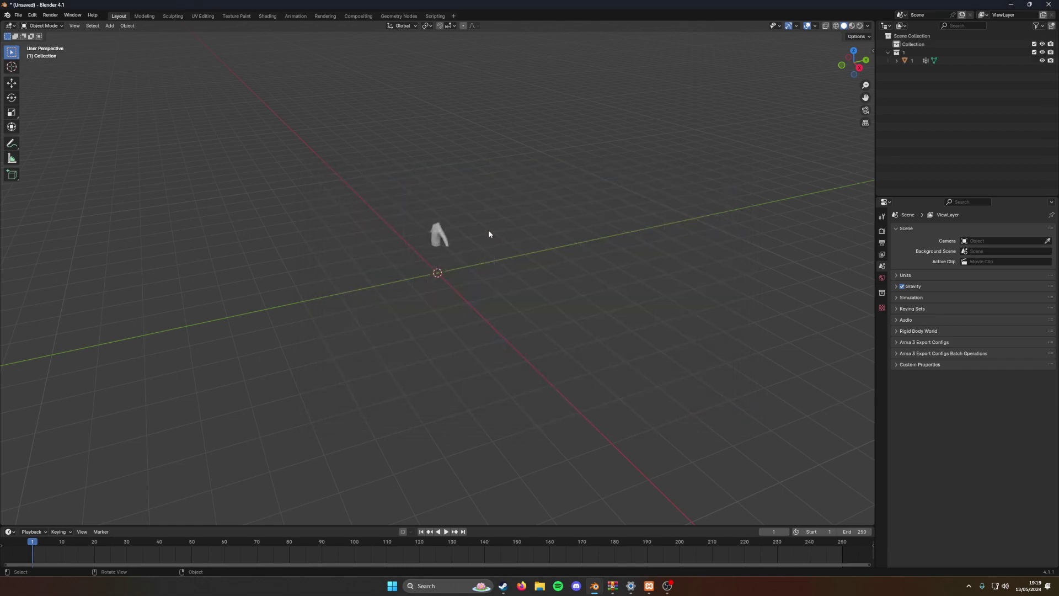
{"action": "left_click", "coordinate": [908, 61]}
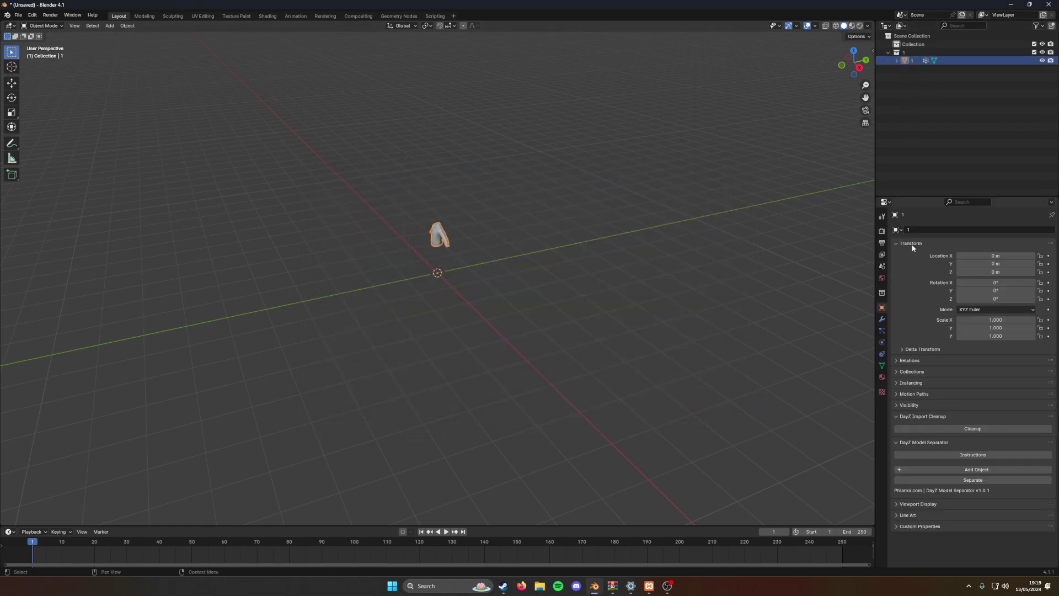
{"action": "left_click", "coordinate": [920, 429]}
{"action": "double_click", "coordinate": [938, 44]}
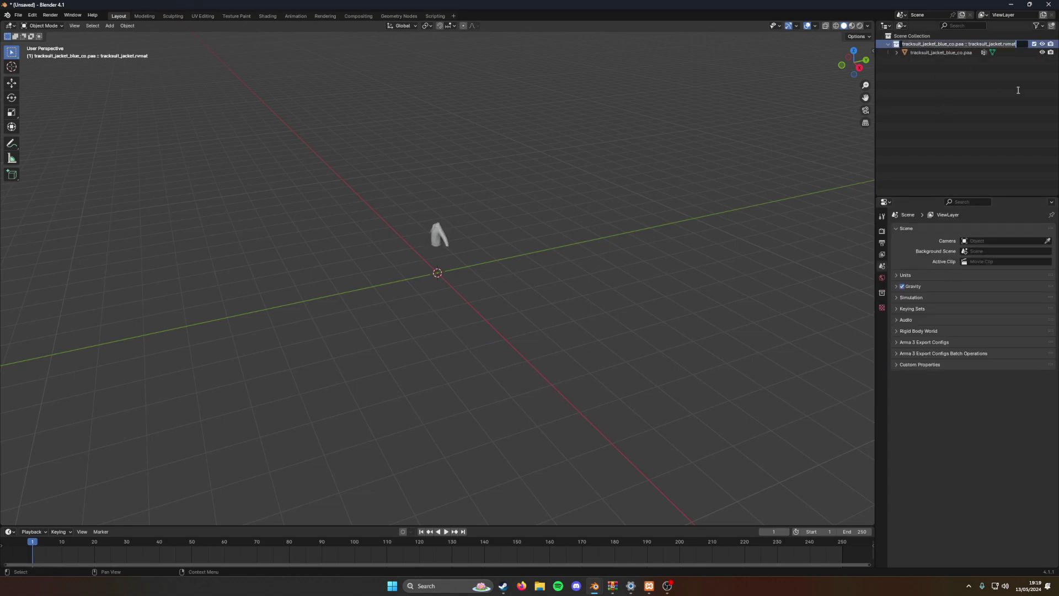
{"action": "type", "text": "tra"}
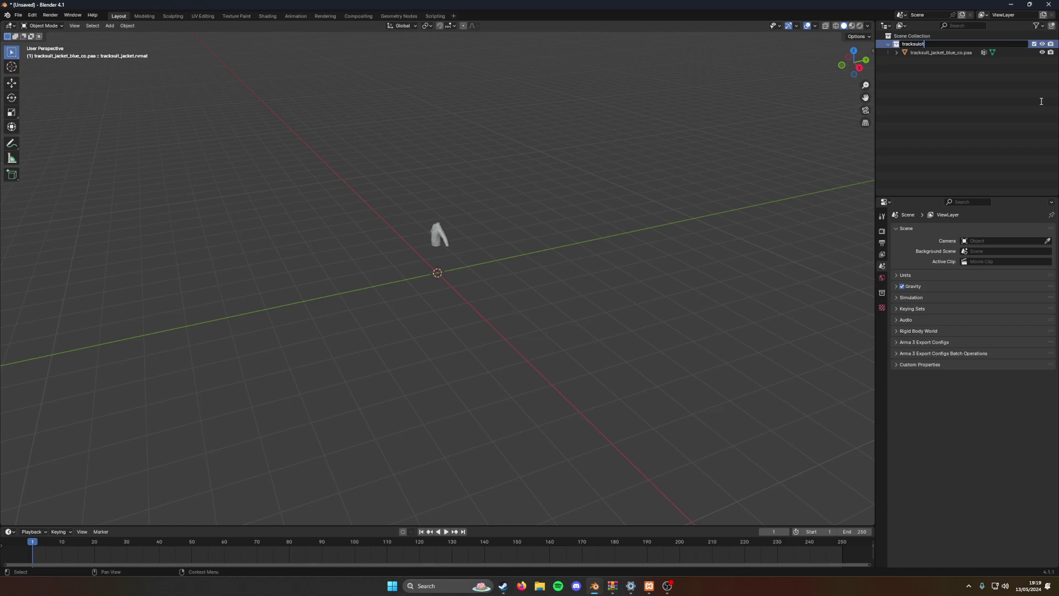
{"action": "type", "text": "cksuit_jacket_M"}
{"action": "key", "text": "Return"}
Step: Rename the jacket mesh object to tracksuit_jacket, then deselect it
{"action": "left_click", "coordinate": [935, 53]}
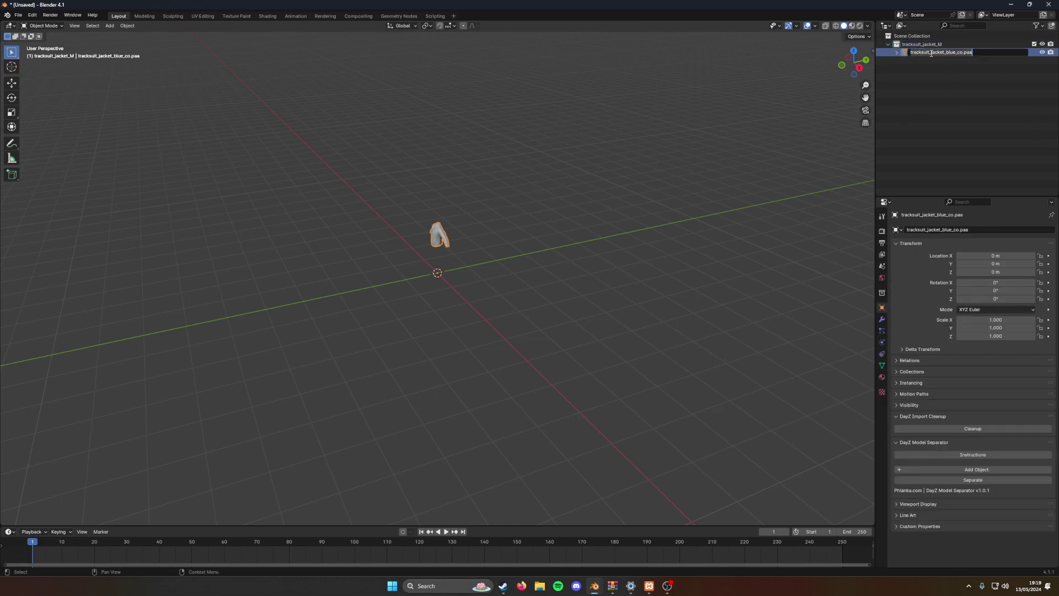
{"action": "double_click", "coordinate": [933, 52]}
{"action": "left_click_drag", "start_coordinate": [927, 52], "coordinate": [973, 53]}
{"action": "key", "text": "BackSpace"}
{"action": "type", "text": "tracksuit"}
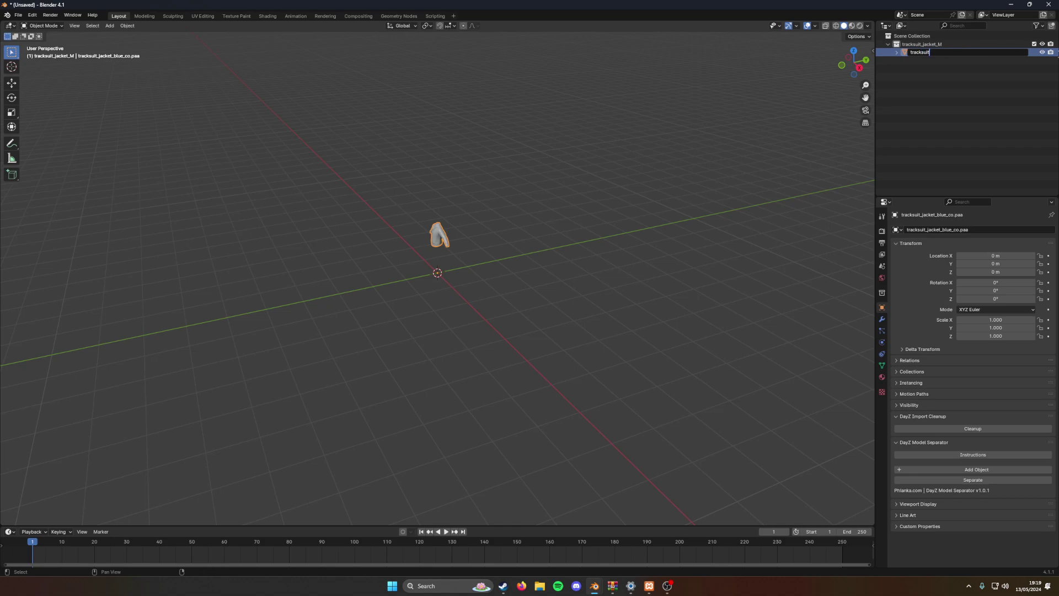
{"action": "type", "text": "_jacket"}
{"action": "key", "text": "Return"}
{"action": "left_click", "coordinate": [923, 72]}
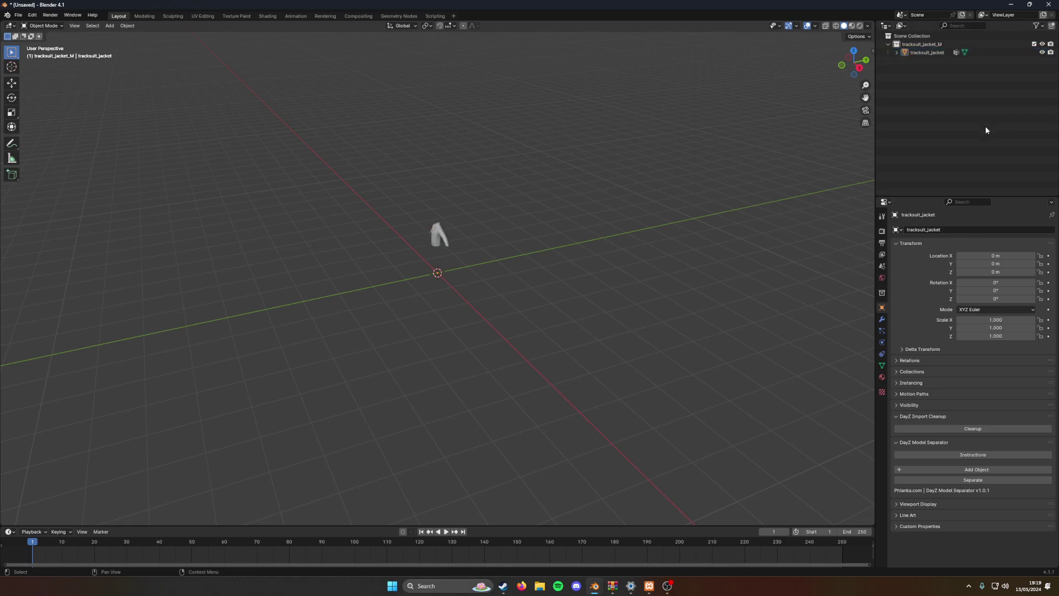
Step: Create a new Clothing category in the Tool tab's Collections Catalogue
{"action": "left_click", "coordinate": [881, 215]}
{"action": "left_click", "coordinate": [905, 305]}
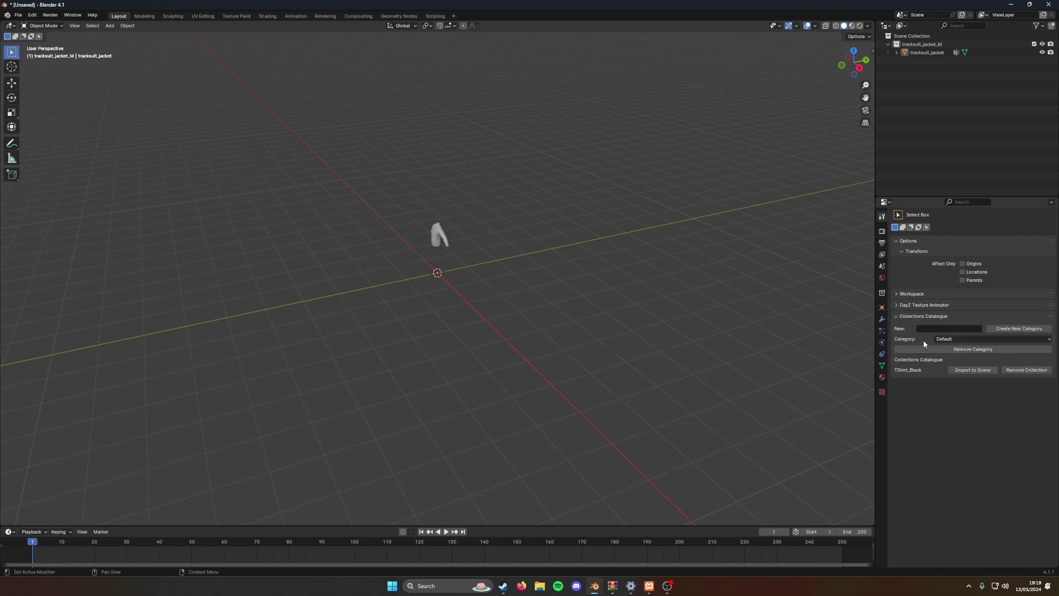
{"action": "left_click", "coordinate": [952, 329]}
{"action": "type", "text": "Clothing"}
{"action": "left_click", "coordinate": [1001, 328]}
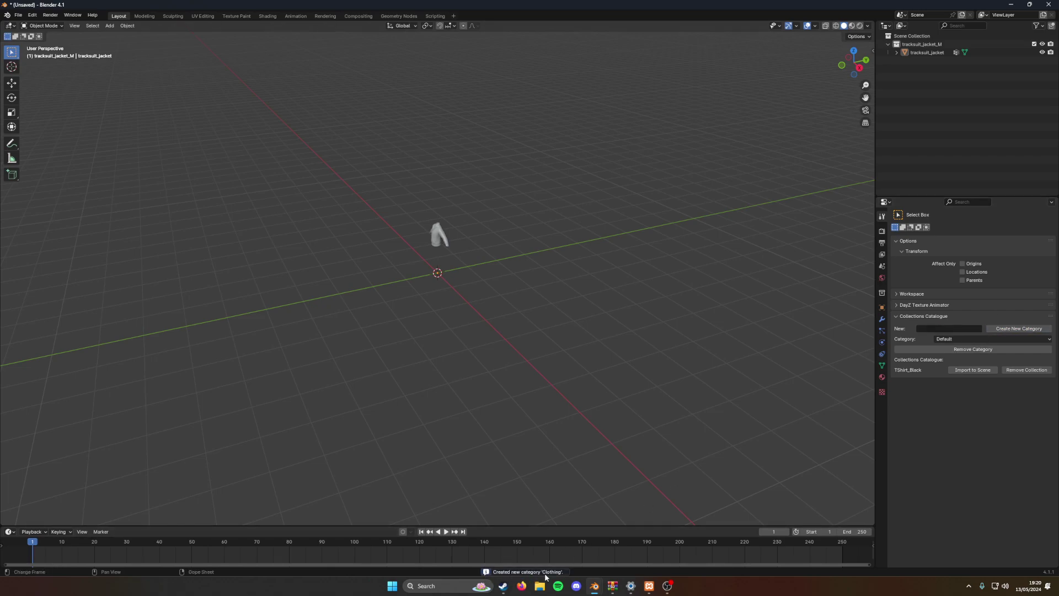
Step: Save the tracksuit_jacket_M collection into the Clothing category
{"action": "left_click", "coordinate": [913, 45]}
{"action": "right_click", "coordinate": [903, 47]}
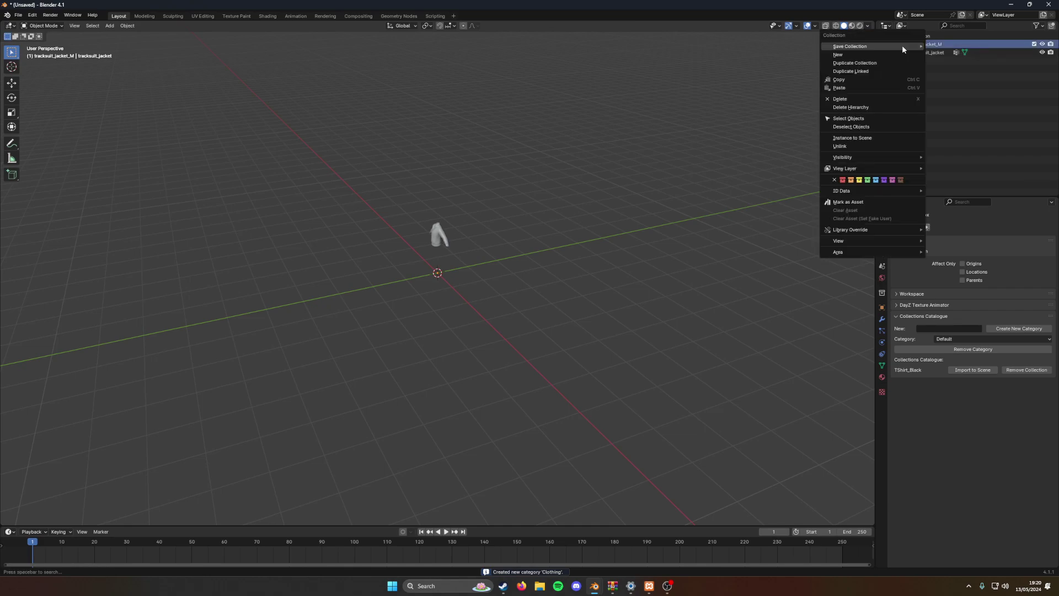
{"action": "mouse_move", "coordinate": [901, 45]}
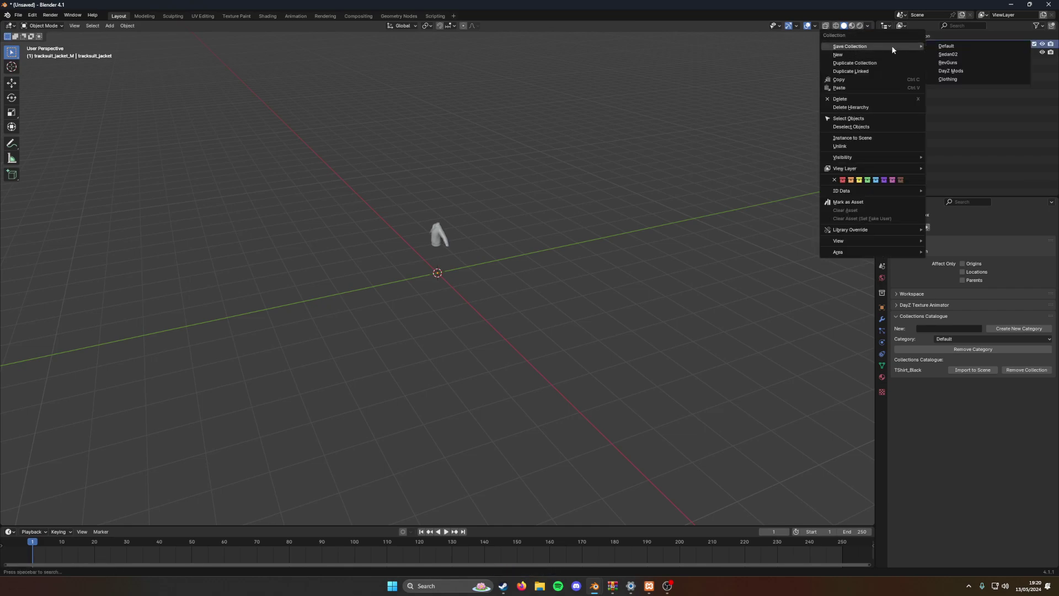
{"action": "left_click", "coordinate": [949, 80]}
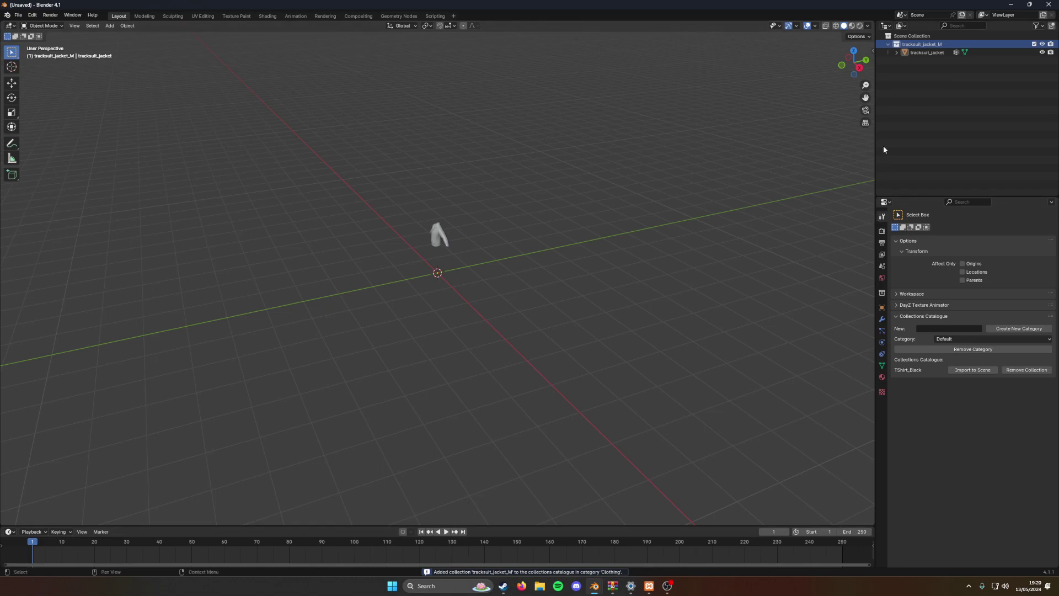
{"action": "left_click", "coordinate": [18, 15]}
Step: Start a new General scene and delete its default cube, camera and light
{"action": "mouse_move", "coordinate": [33, 24]}
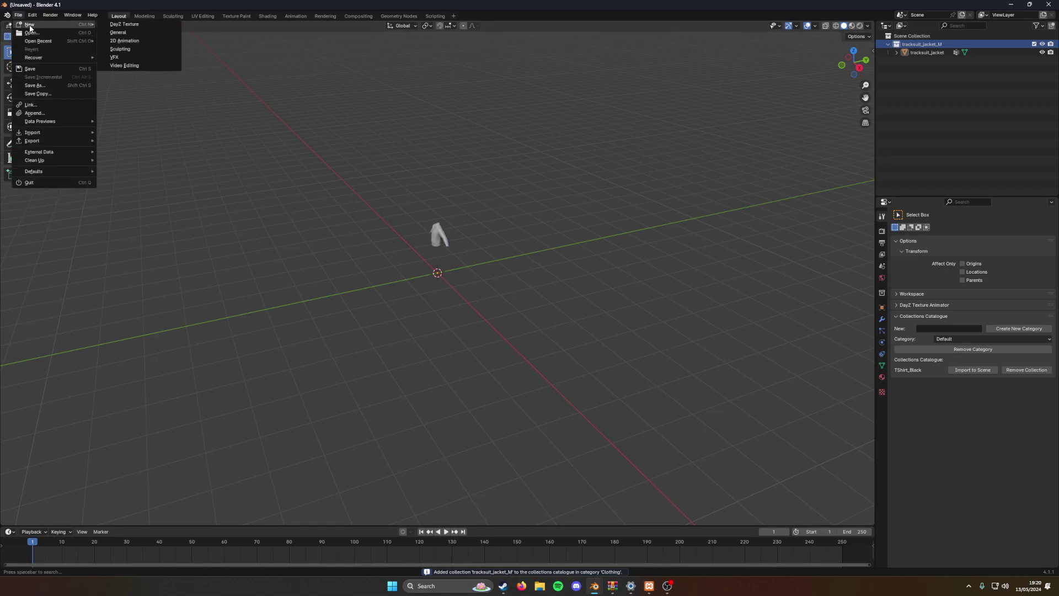
{"action": "left_click", "coordinate": [132, 34]}
{"action": "key", "text": "s"}
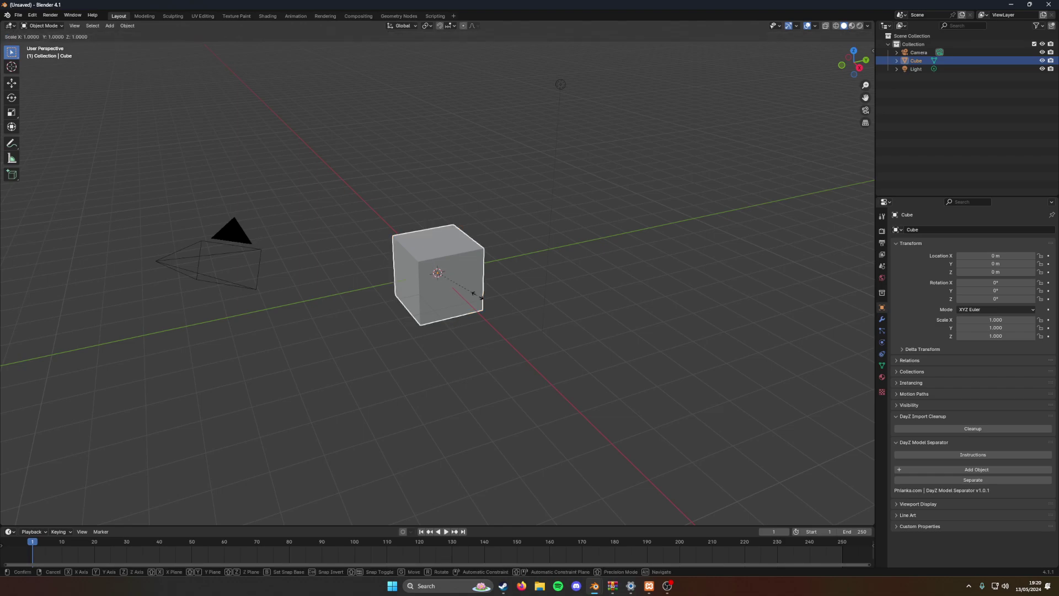
{"action": "right_click", "coordinate": [478, 295]}
{"action": "key", "text": "a"}
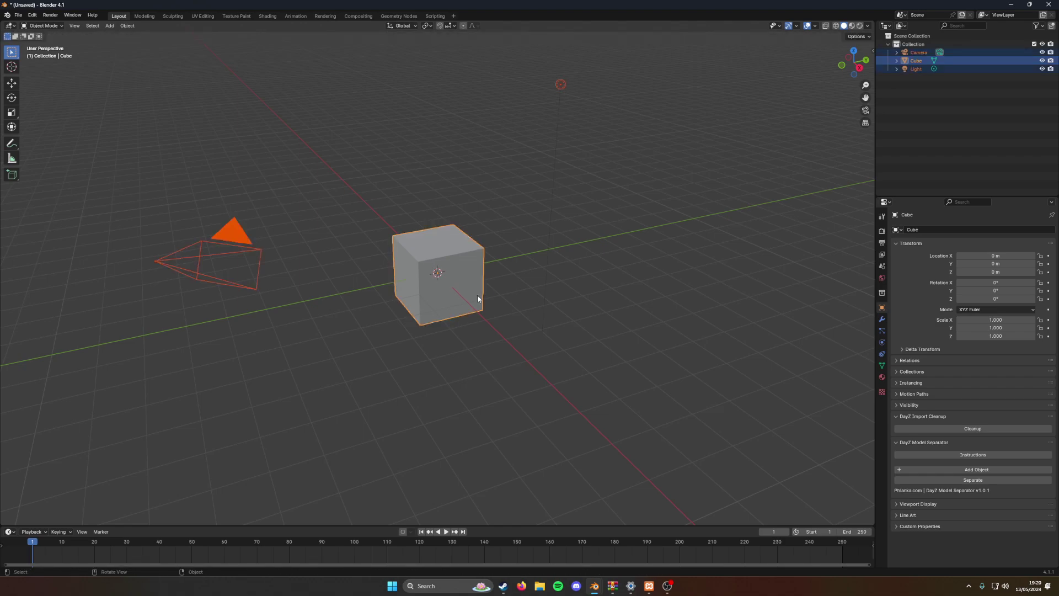
{"action": "key", "text": "x"}
{"action": "left_click", "coordinate": [448, 296]}
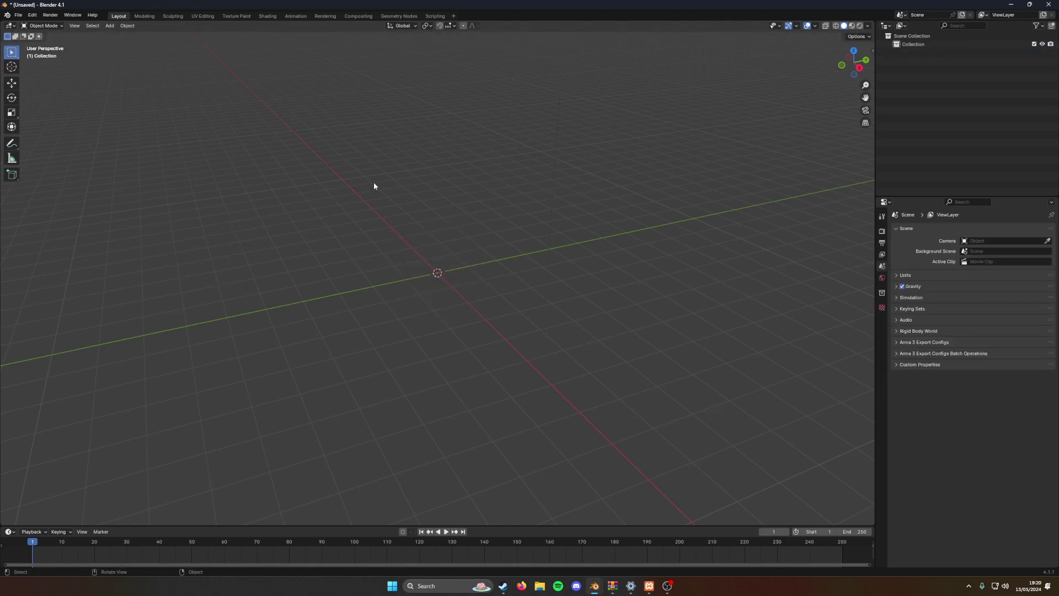
{"action": "left_click", "coordinate": [18, 15]}
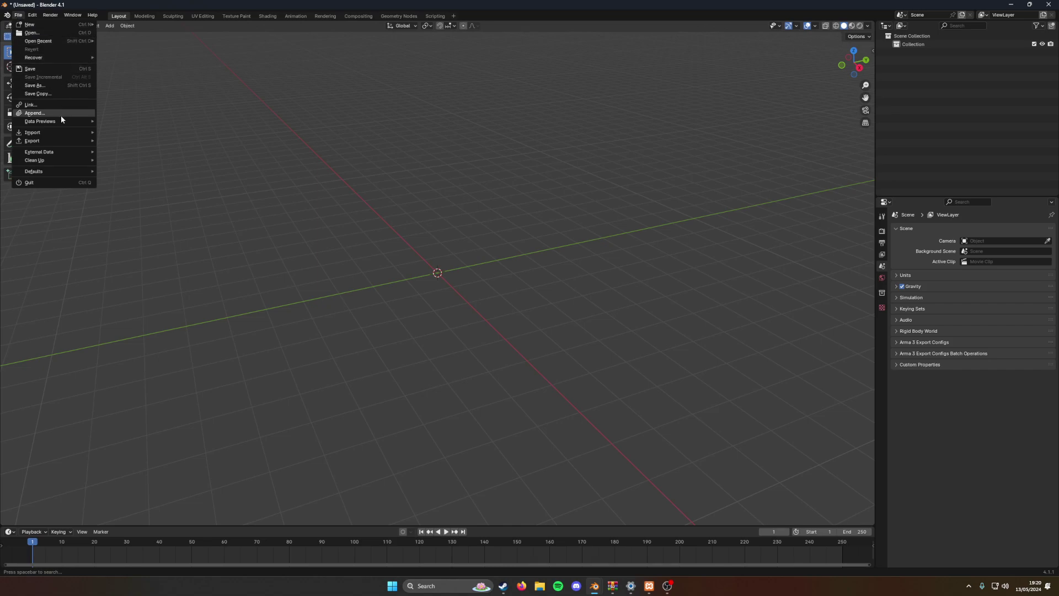
Step: Import tracksuit_pants_m_mlod.p3d from P:\Clothing MLOD through the Arma 3 P3D importer
{"action": "mouse_move", "coordinate": [63, 134]}
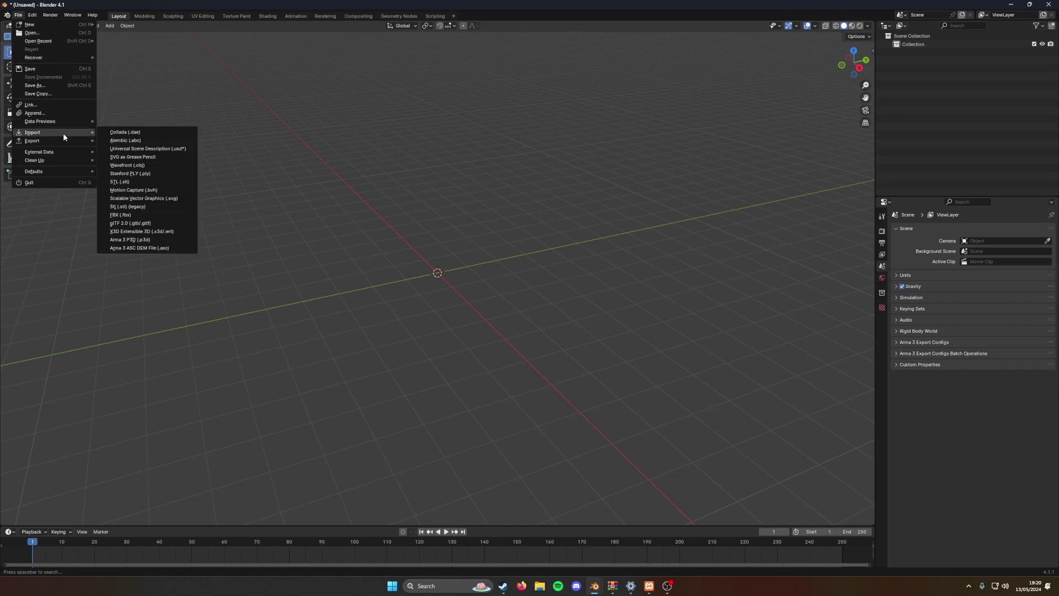
{"action": "left_click", "coordinate": [145, 239]}
{"action": "left_click", "coordinate": [347, 363]}
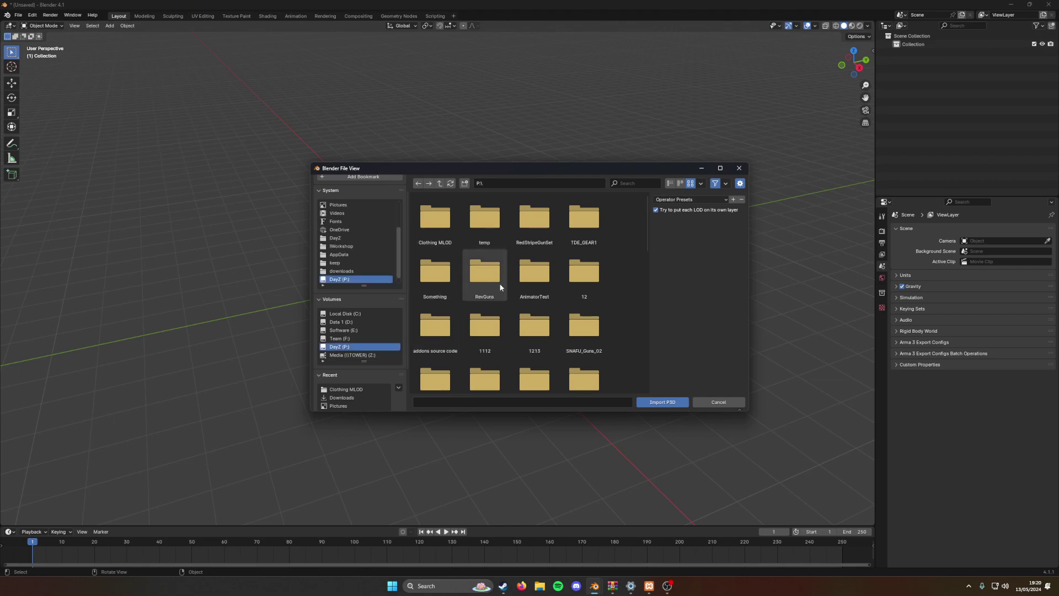
{"action": "double_click", "coordinate": [434, 218]}
{"action": "scroll", "coordinate": [569, 297], "scroll_direction": "down", "scroll_amount": 2}
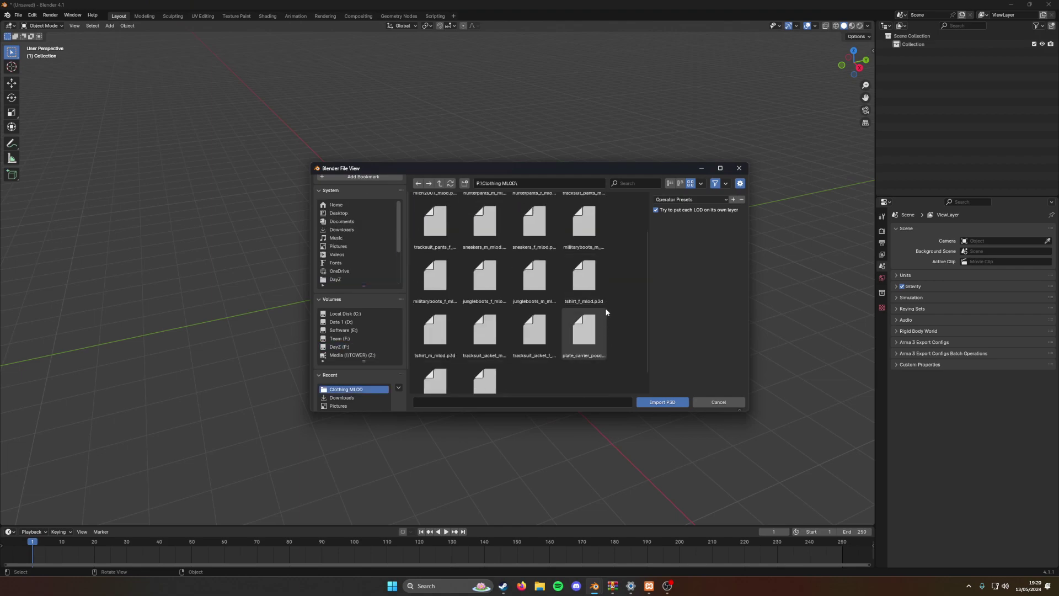
{"action": "left_click", "coordinate": [521, 331]}
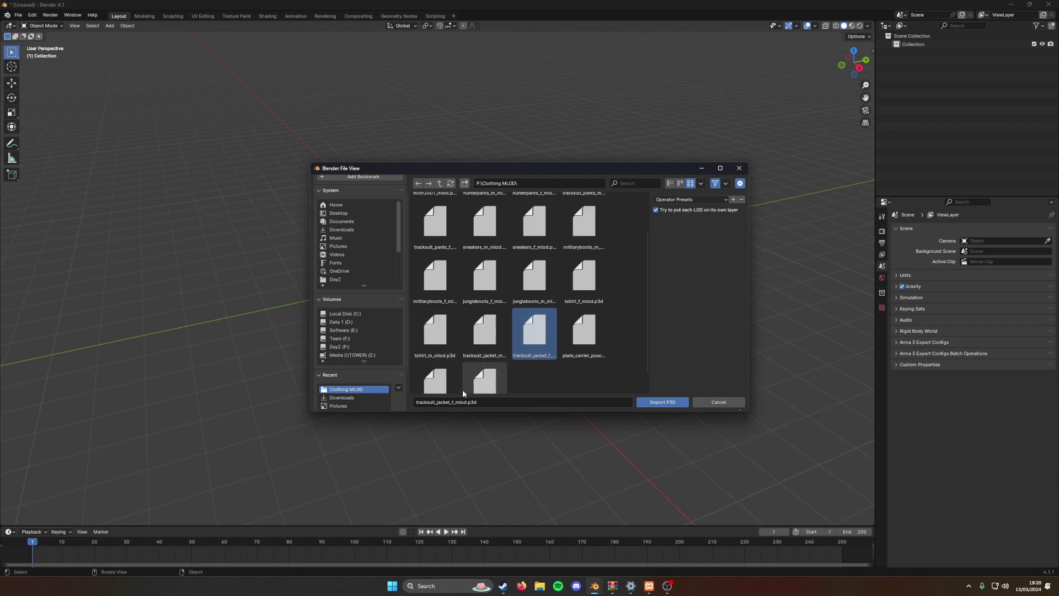
{"action": "scroll", "coordinate": [461, 381], "scroll_direction": "down", "scroll_amount": 1}
{"action": "scroll", "coordinate": [452, 342], "scroll_direction": "up", "scroll_amount": 2}
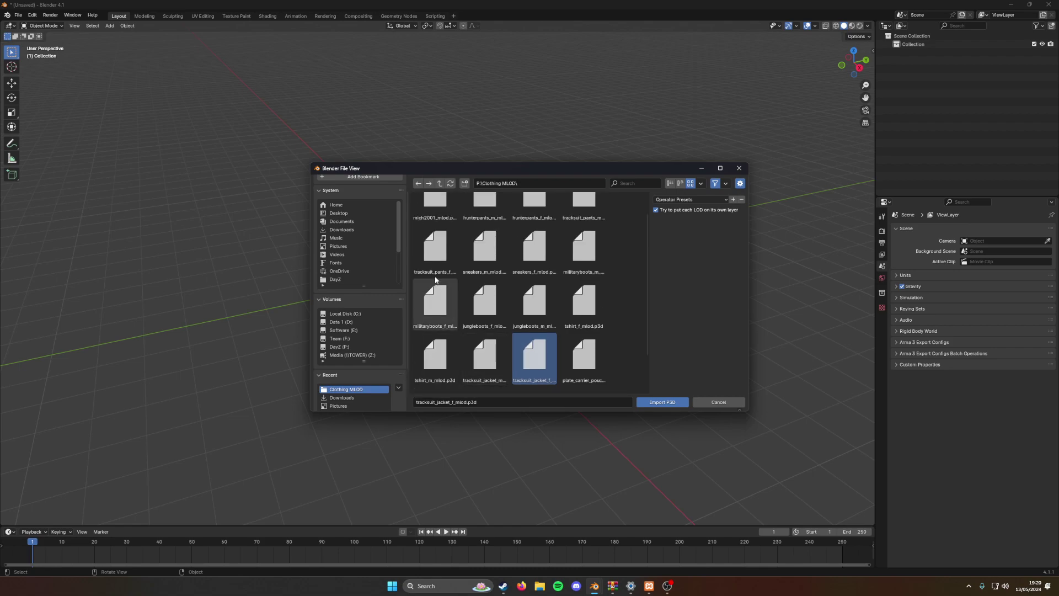
{"action": "left_click", "coordinate": [431, 250]}
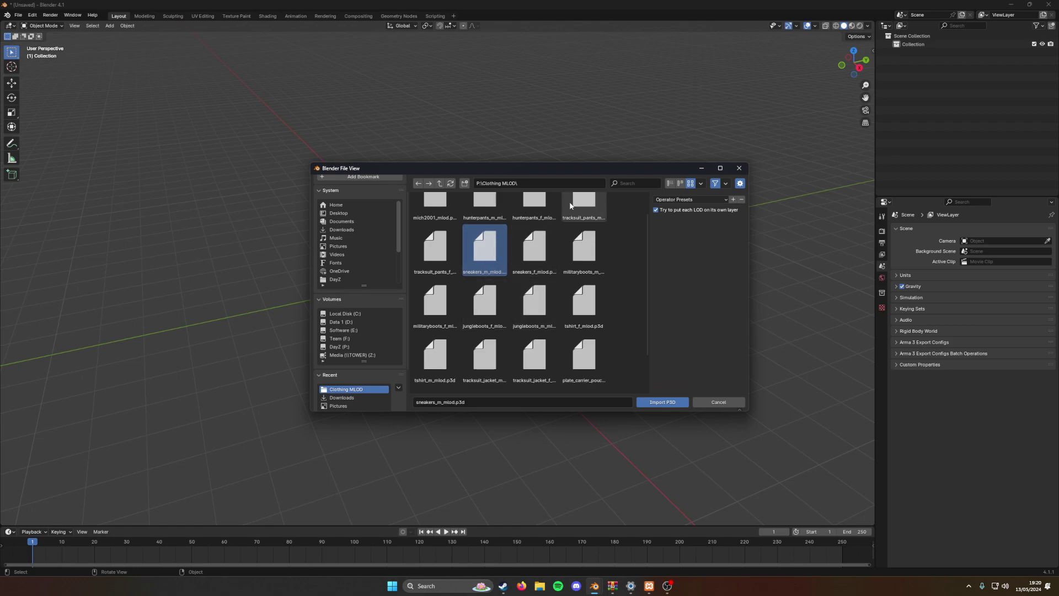
{"action": "left_click", "coordinate": [573, 207]}
{"action": "left_click", "coordinate": [662, 402]}
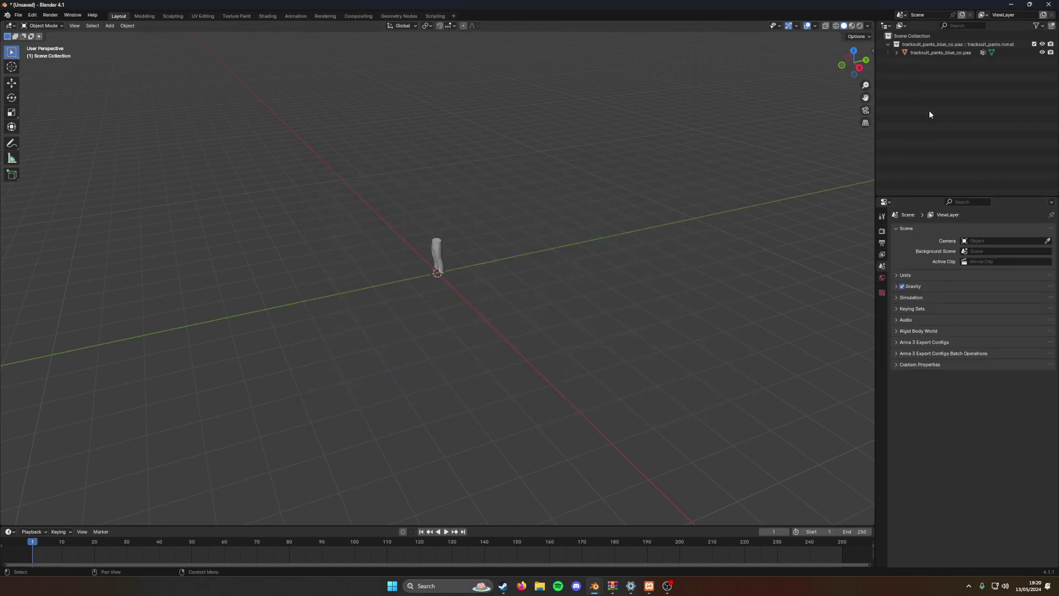
{"action": "double_click", "coordinate": [928, 43]}
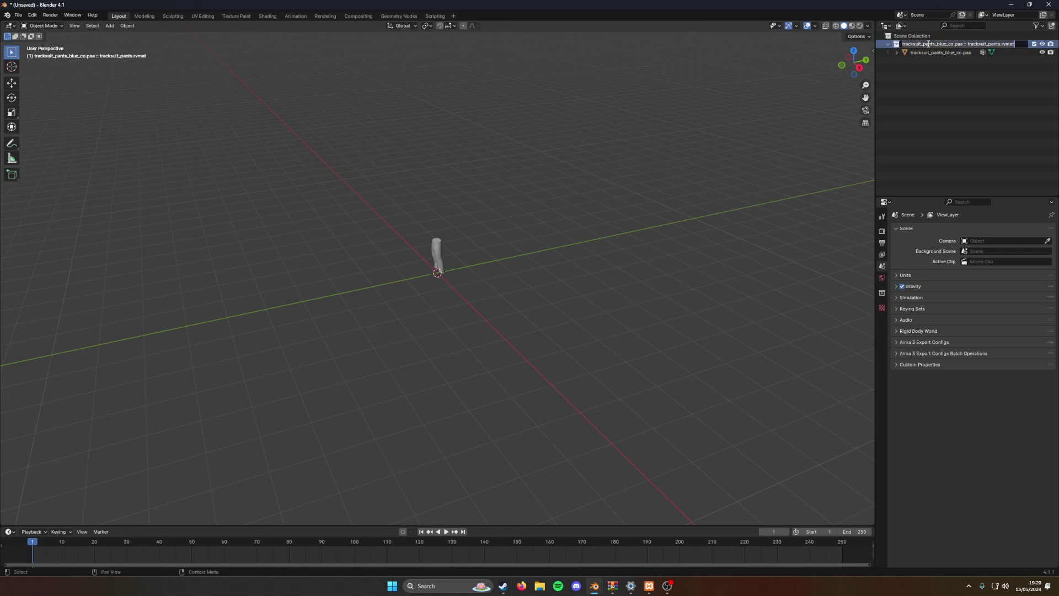
Step: Rename the pants collection tracksuit_pants_M and its mesh tracksuit_pants
{"action": "left_click", "coordinate": [923, 43]}
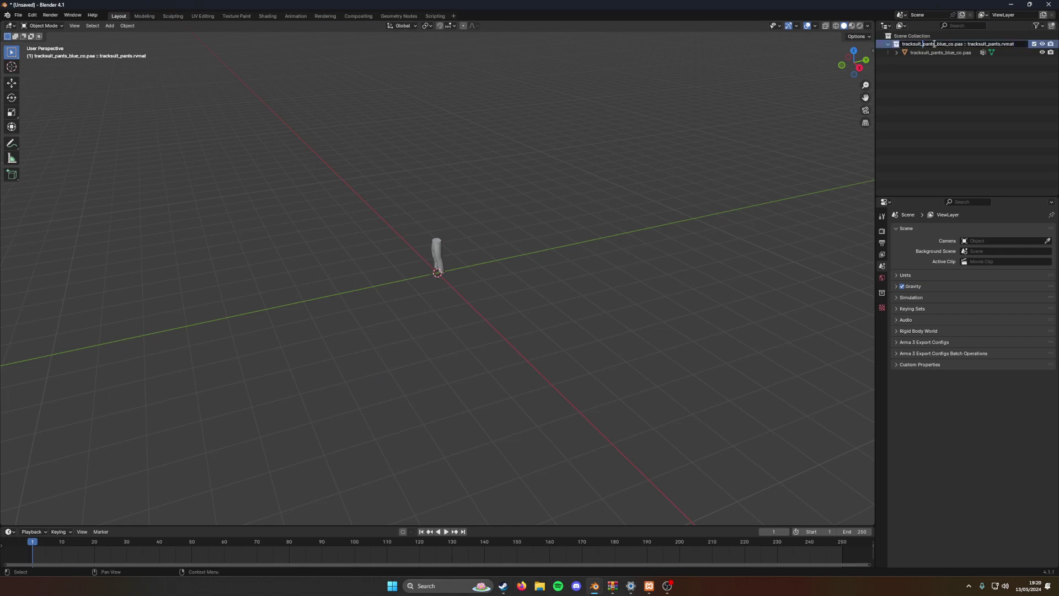
{"action": "left_click_drag", "start_coordinate": [937, 44], "coordinate": [1016, 45]}
{"action": "type", "text": "M"}
{"action": "double_click", "coordinate": [952, 54]}
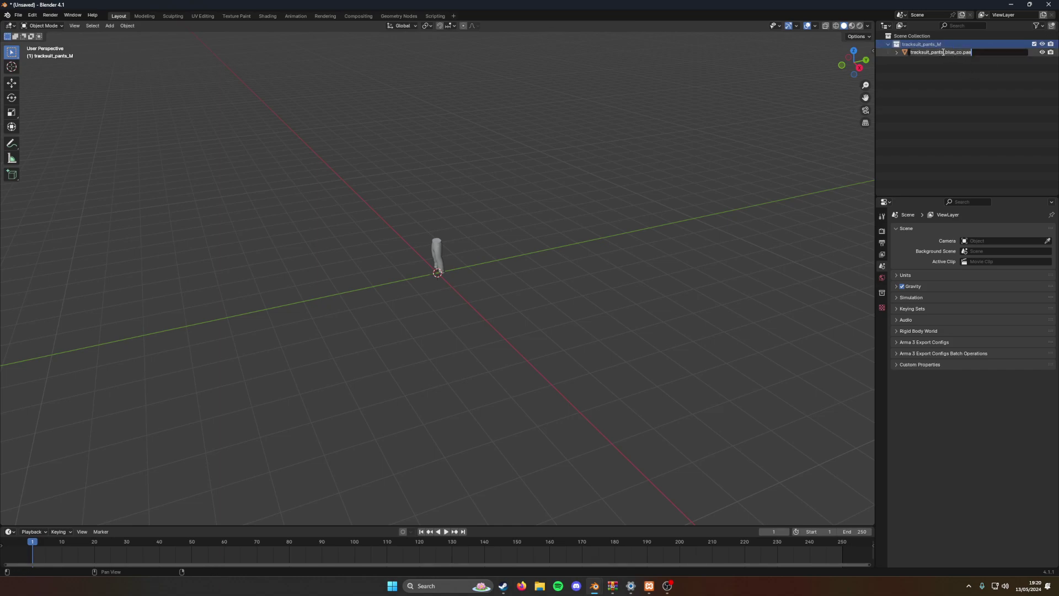
{"action": "key", "text": "BackSpace"}
{"action": "key", "text": "BackSpace"}
{"action": "key", "text": "BackSpace"}
{"action": "key", "text": "BackSpace"}
{"action": "key", "text": "BackSpace"}
{"action": "key", "text": "BackSpace"}
{"action": "key", "text": "BackSpace"}
{"action": "key", "text": "BackSpace"}
{"action": "key", "text": "BackSpace"}
{"action": "key", "text": "BackSpace"}
{"action": "key", "text": "BackSpace"}
{"action": "key", "text": "BackSpace"}
{"action": "key", "text": "Return"}
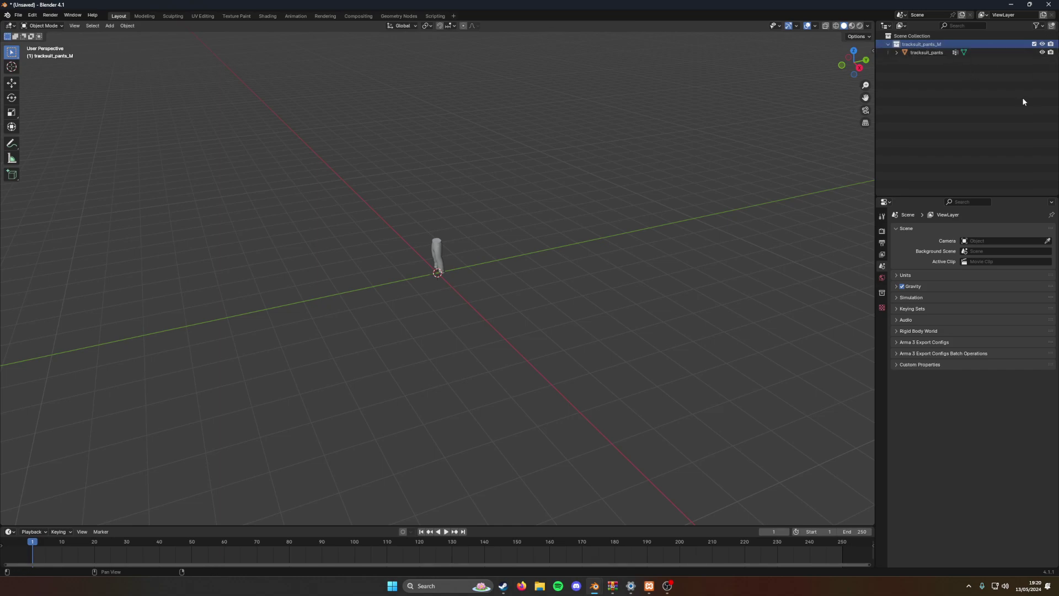
Step: Save the tracksuit_pants_M collection into the Clothing category
{"action": "right_click", "coordinate": [925, 42]}
{"action": "mouse_move", "coordinate": [925, 42]}
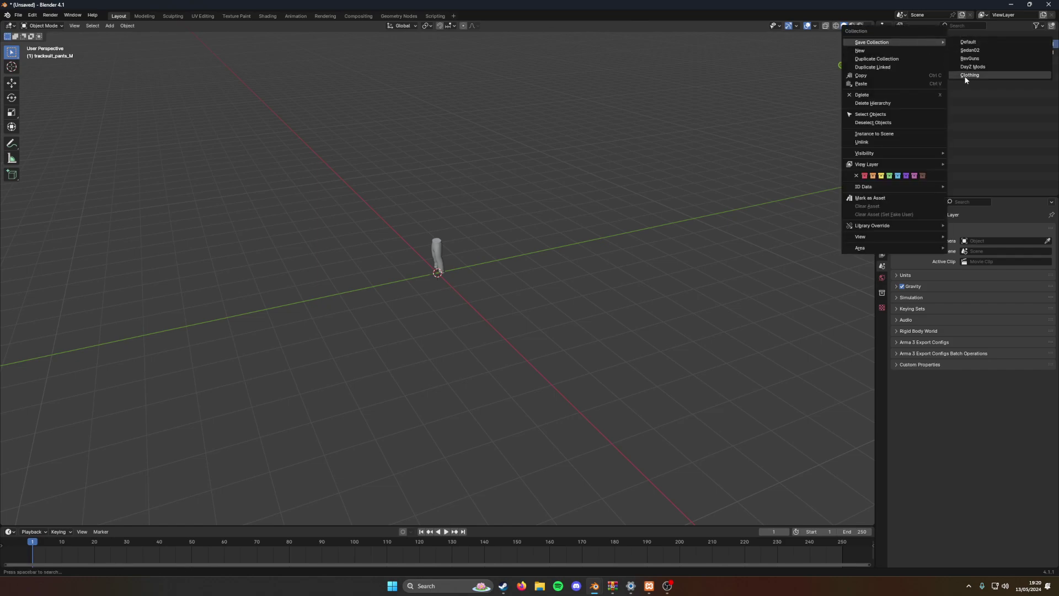
{"action": "left_click", "coordinate": [974, 76]}
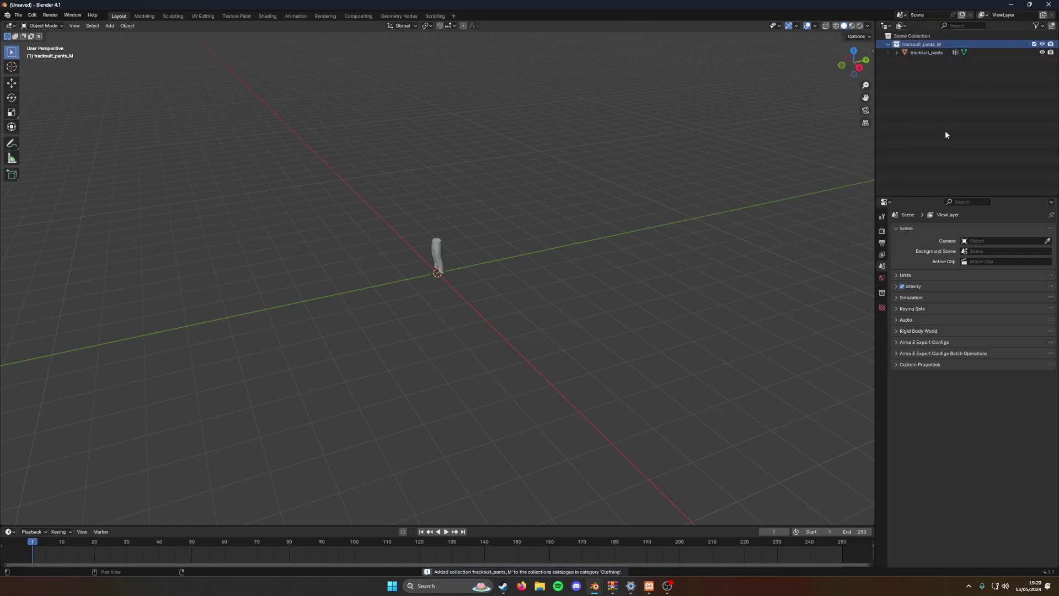
Step: Start a new General scene and delete the default cube, camera and light
{"action": "left_click", "coordinate": [18, 15]}
{"action": "mouse_move", "coordinate": [41, 27]}
{"action": "left_click", "coordinate": [127, 35]}
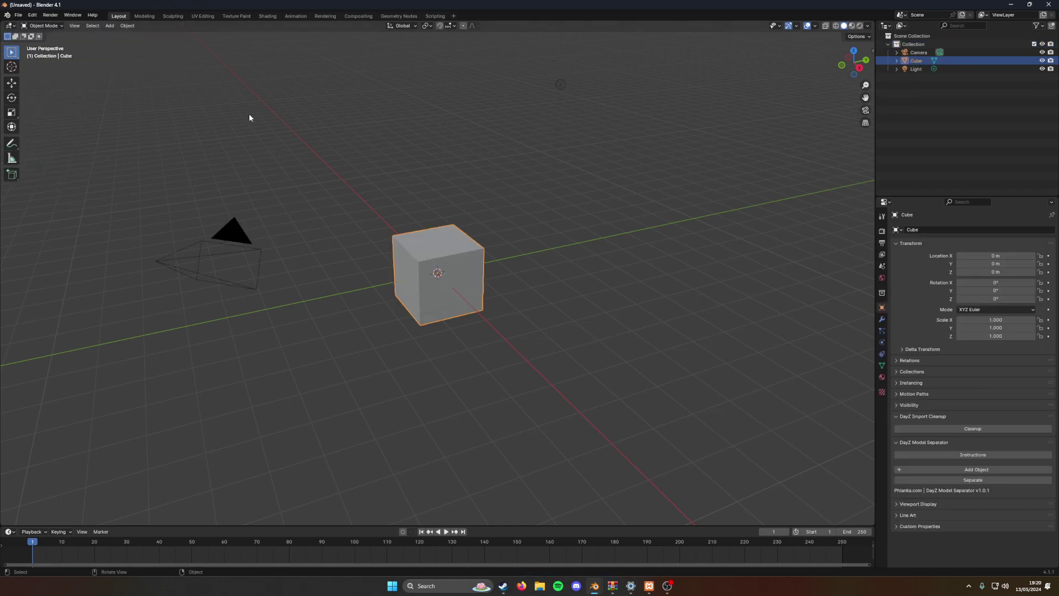
{"action": "key", "text": "alt+a"}
{"action": "key", "text": "a"}
{"action": "key", "text": "x"}
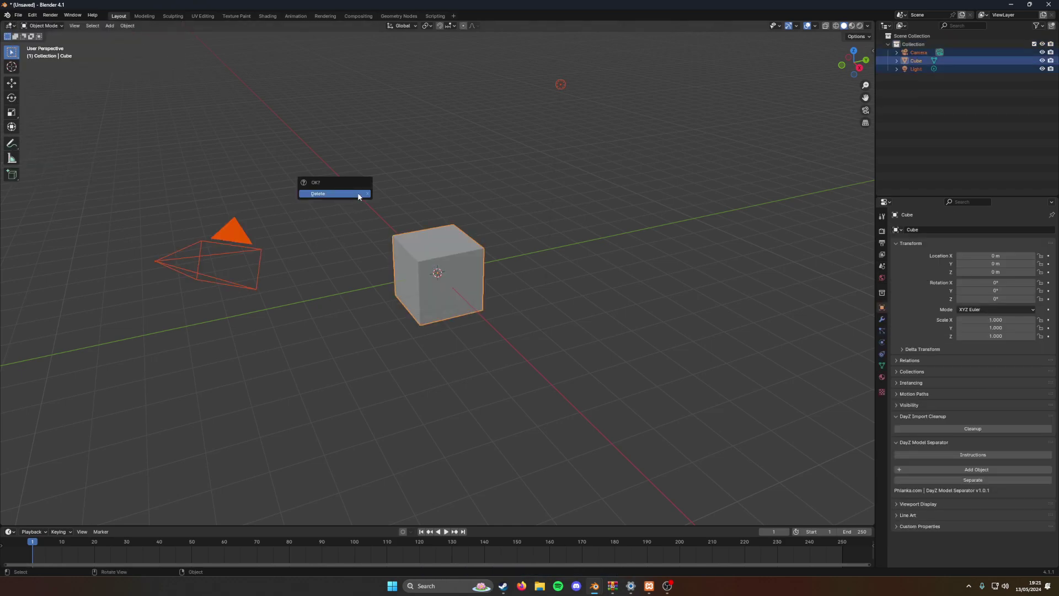
{"action": "left_click", "coordinate": [359, 194]}
Step: Import tracksuit_jacket_M into the scene from the catalogue's Clothing category
{"action": "left_click", "coordinate": [881, 219]}
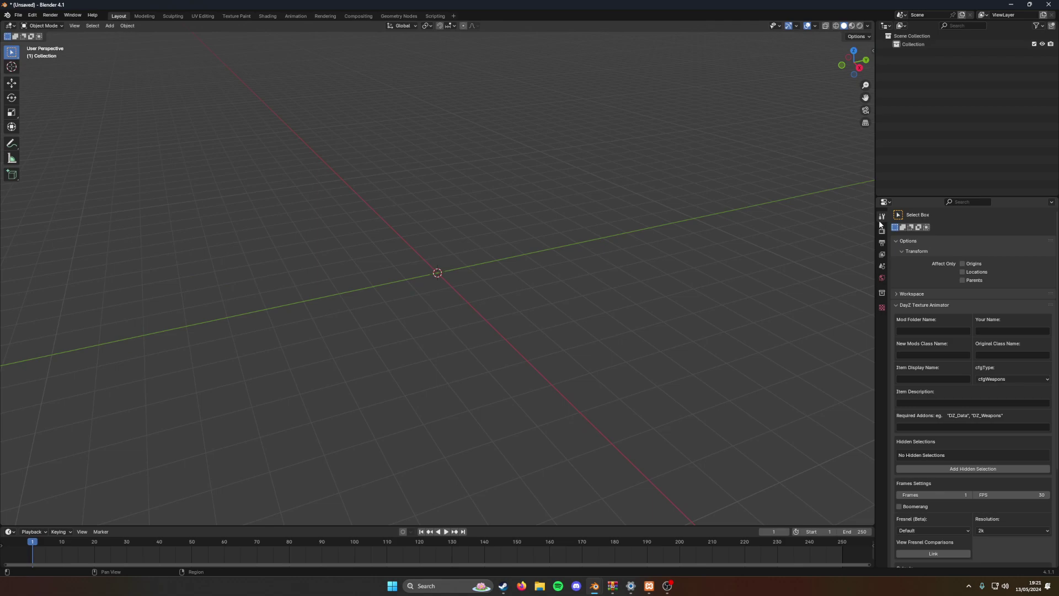
{"action": "left_click", "coordinate": [895, 305]}
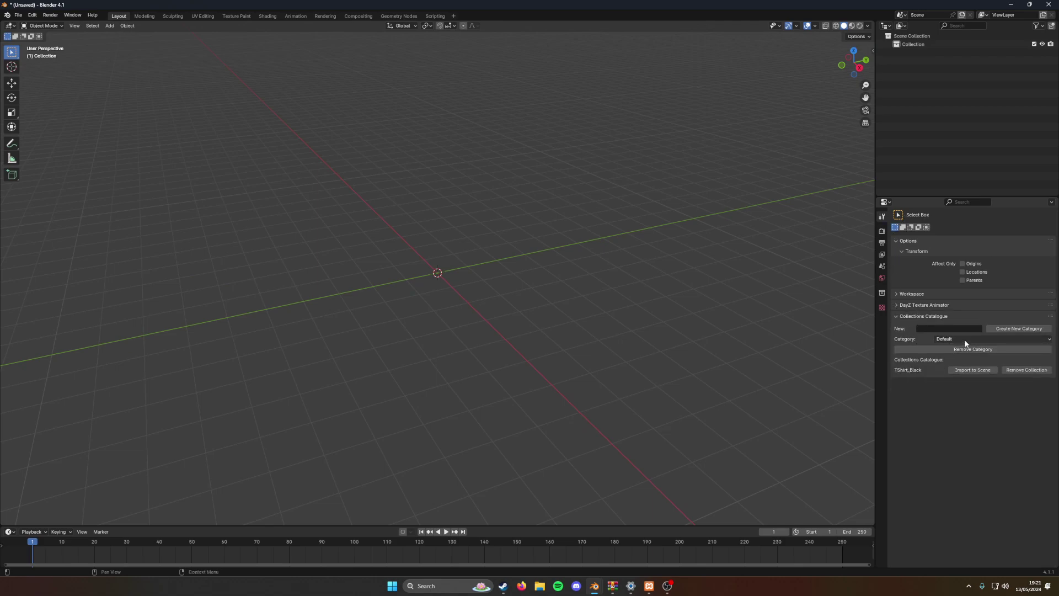
{"action": "left_click", "coordinate": [965, 343]}
{"action": "left_click", "coordinate": [952, 385]}
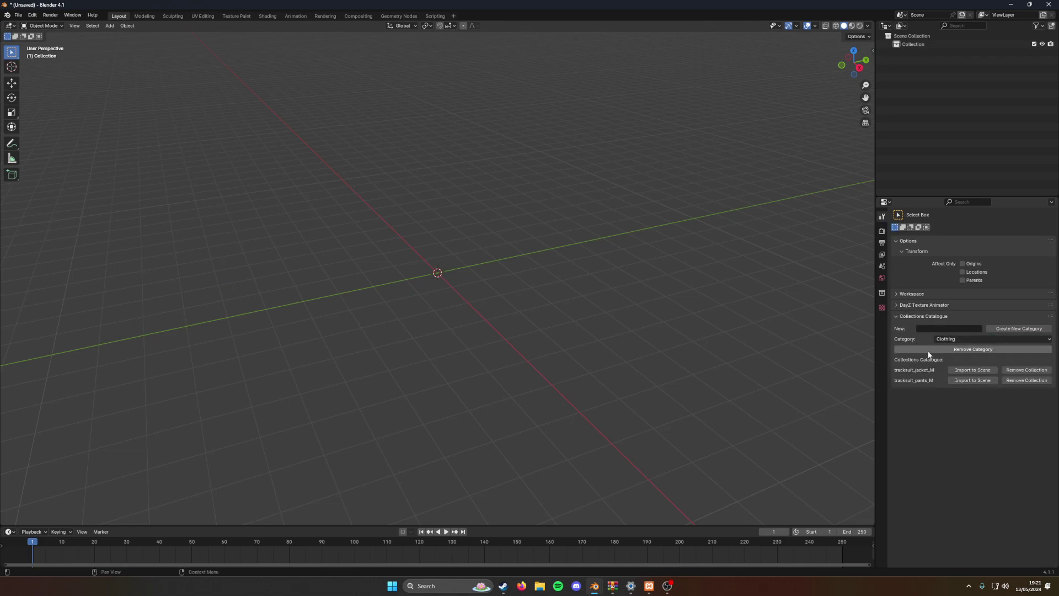
{"action": "left_click", "coordinate": [964, 372]}
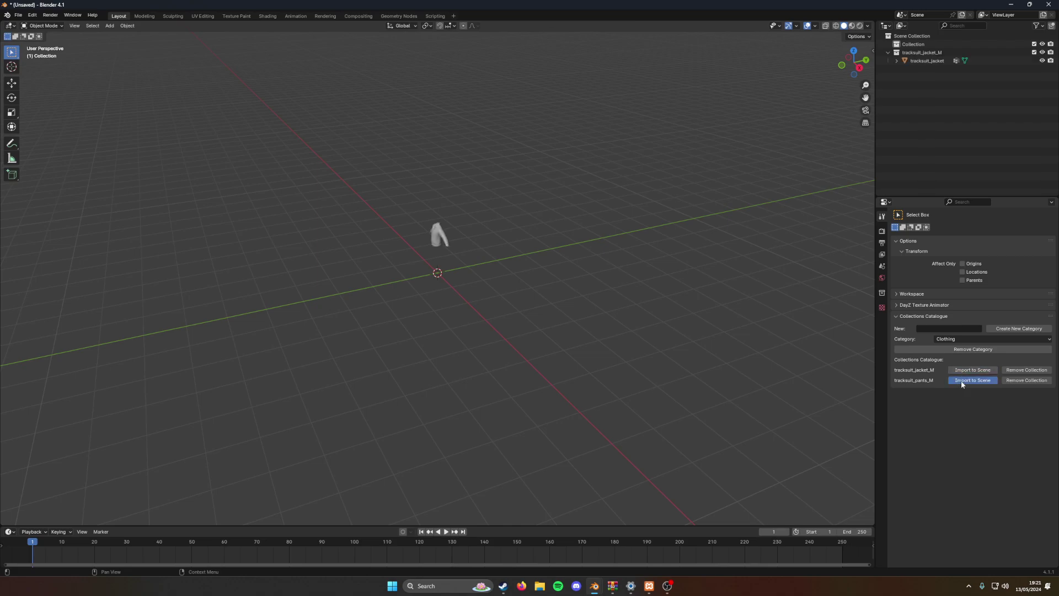
{"action": "left_click", "coordinate": [961, 383]}
{"action": "scroll", "coordinate": [515, 323], "scroll_direction": "up", "scroll_amount": 6}
{"action": "middle_click_drag", "start_coordinate": [515, 323], "coordinate": [517, 219]}
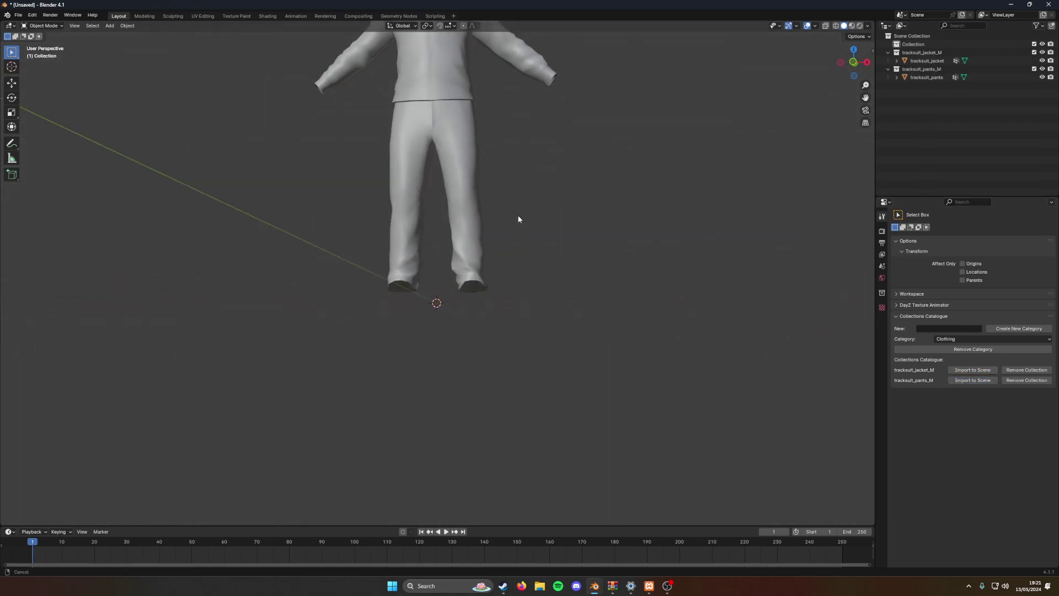
{"action": "scroll", "coordinate": [518, 218], "scroll_direction": "down", "scroll_amount": 4}
{"action": "middle_click_drag", "start_coordinate": [554, 308], "coordinate": [462, 246]}
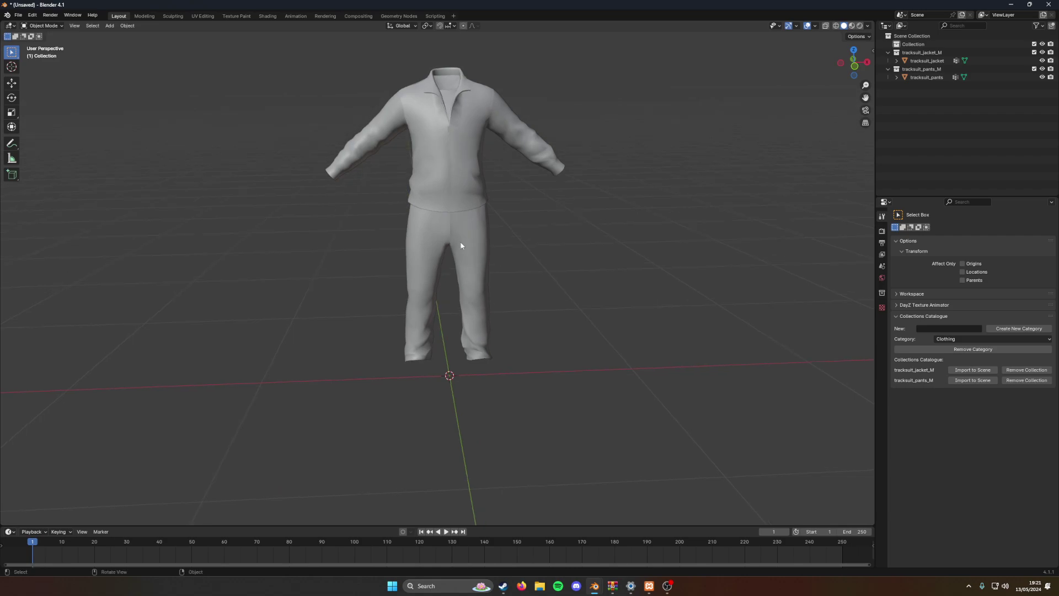
{"action": "left_click", "coordinate": [449, 183]}
{"action": "middle_click_drag", "start_coordinate": [449, 184], "coordinate": [495, 237]}
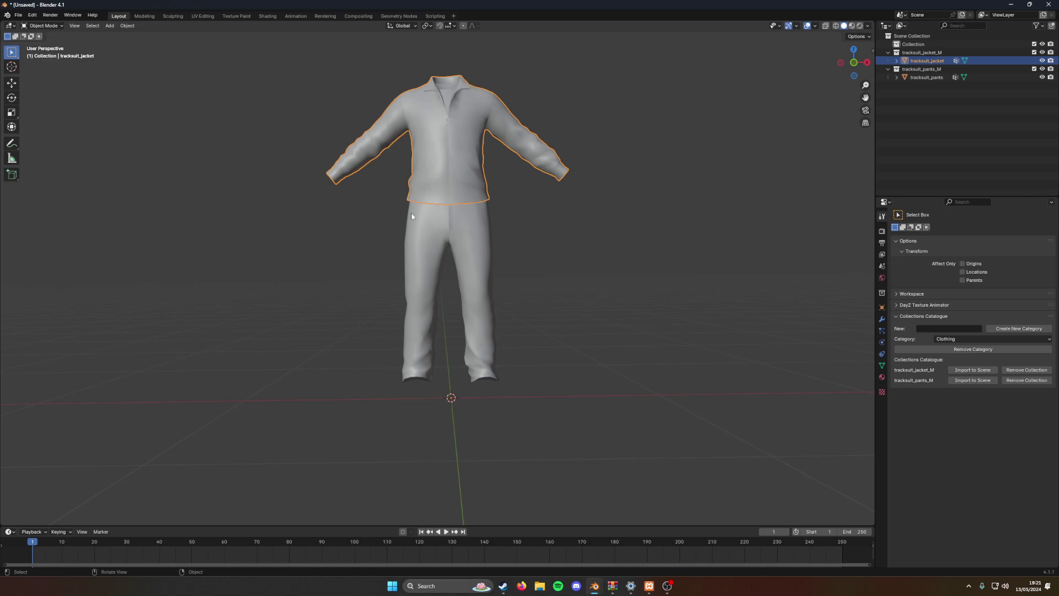
{"action": "middle_click_drag", "start_coordinate": [424, 204], "coordinate": [406, 247]}
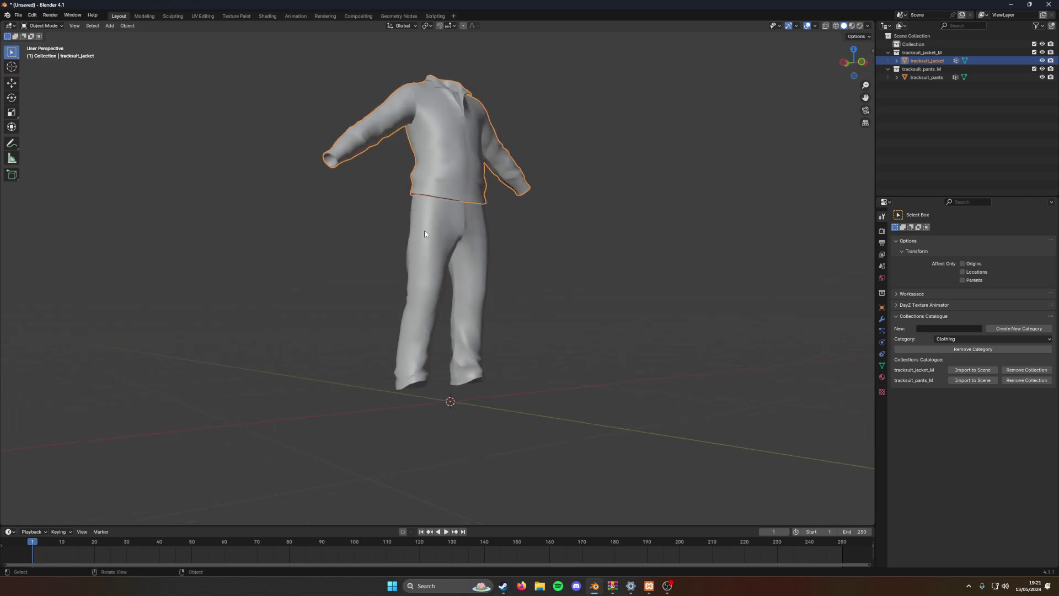
{"action": "middle_click_drag", "start_coordinate": [492, 266], "coordinate": [568, 241]}
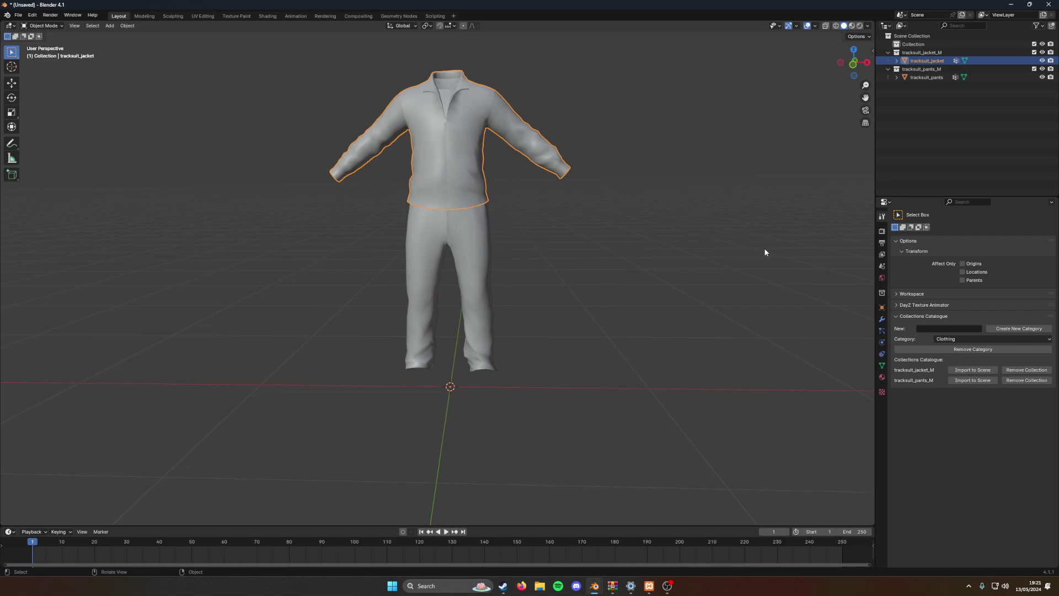
{"action": "left_click", "coordinate": [971, 100]}
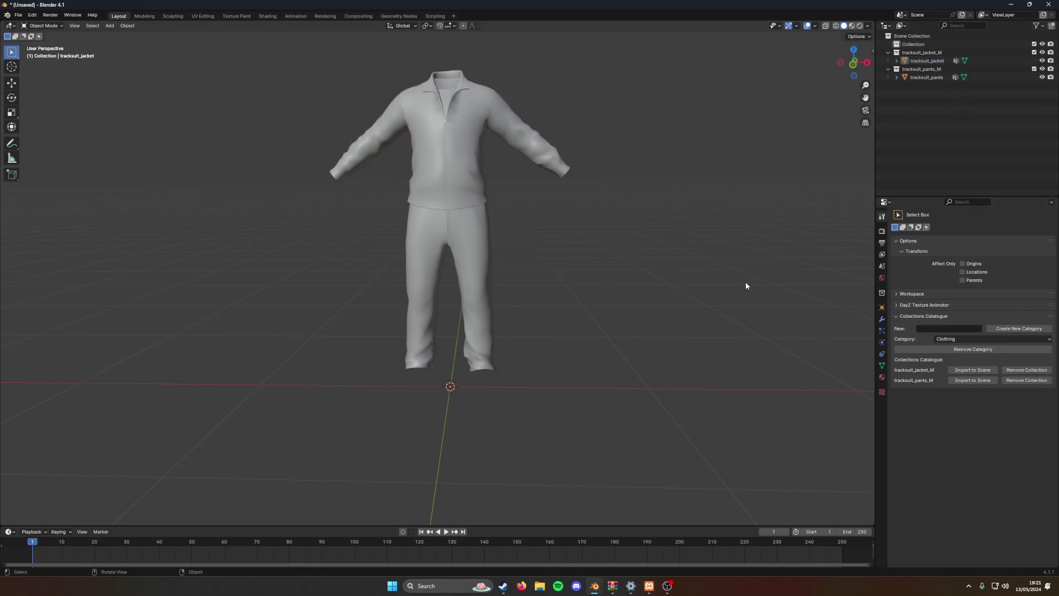
{"action": "middle_click_drag", "start_coordinate": [745, 281], "coordinate": [652, 316]}
Step: Import Sedan02 Combined from the Sedan02 catalogue category and orbit around it
{"action": "left_click", "coordinate": [965, 339]}
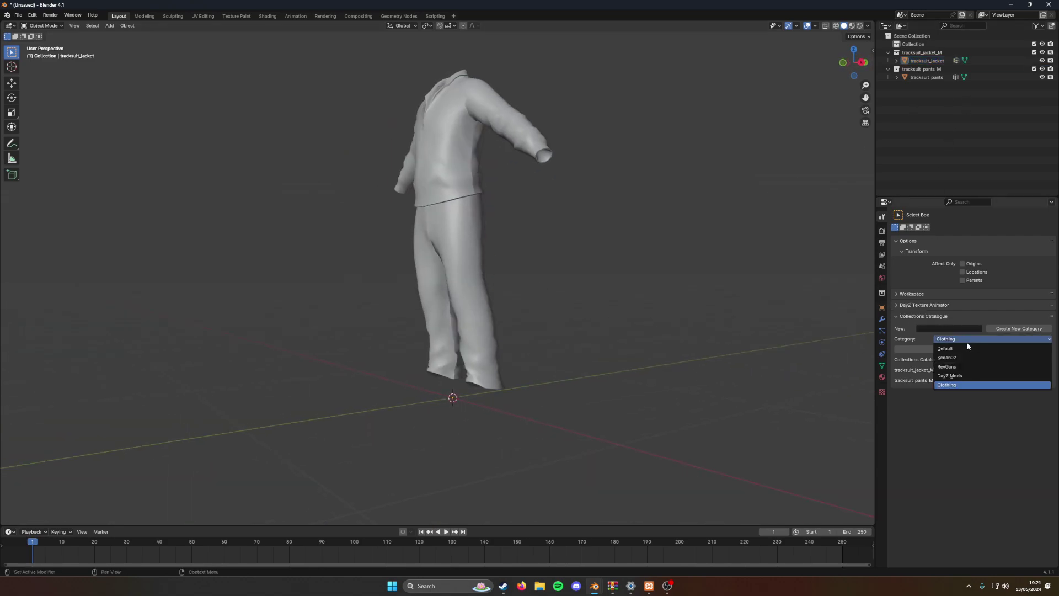
{"action": "left_click", "coordinate": [961, 356]}
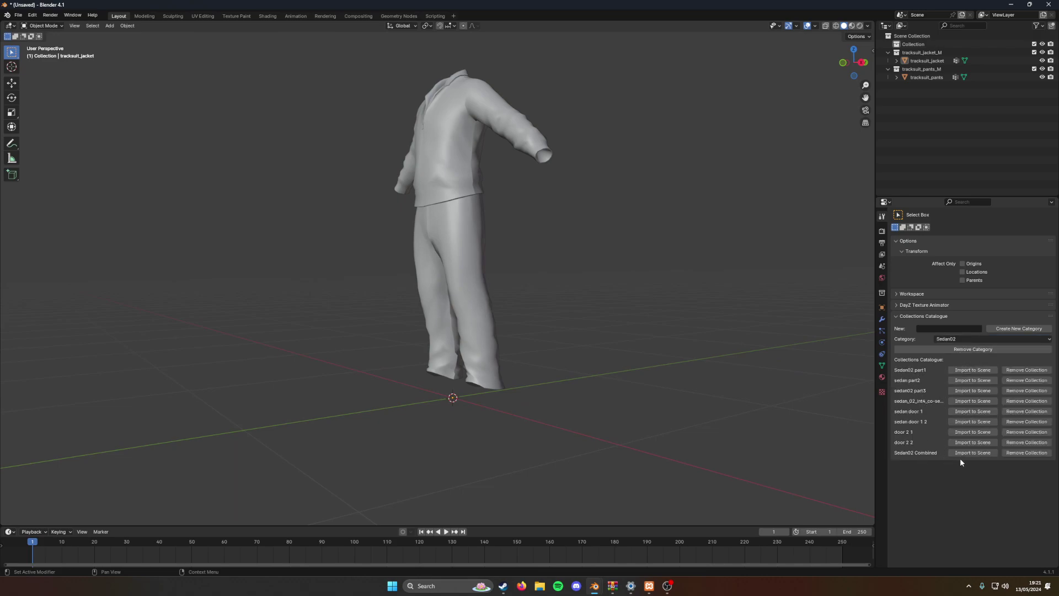
{"action": "left_click", "coordinate": [972, 452]}
{"action": "scroll", "coordinate": [610, 335], "scroll_direction": "down", "scroll_amount": 3}
{"action": "middle_click_drag", "start_coordinate": [610, 334], "coordinate": [521, 306]}
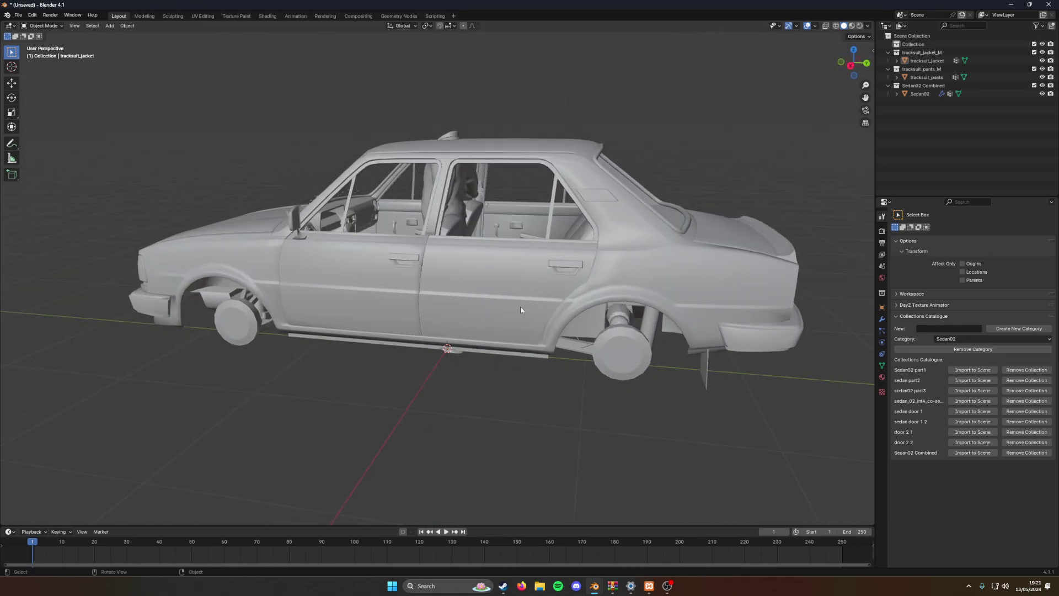
Step: Select the Sedan02 car mesh, inspect it from several angles, and delete it
{"action": "left_click", "coordinate": [363, 292]}
{"action": "middle_click_drag", "start_coordinate": [362, 291], "coordinate": [718, 328]}
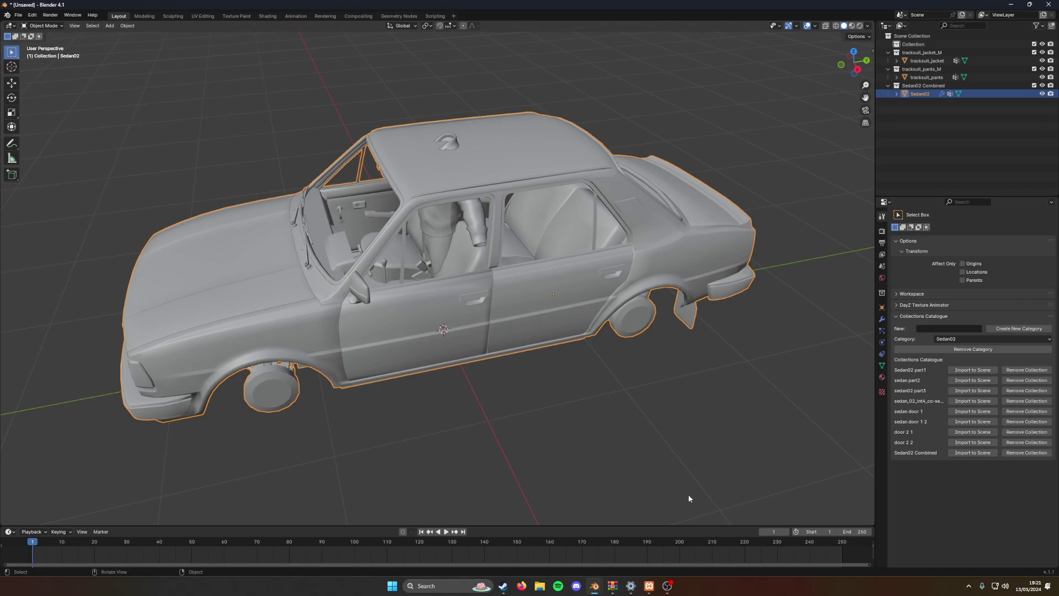
{"action": "middle_click_drag", "start_coordinate": [605, 392], "coordinate": [451, 326]}
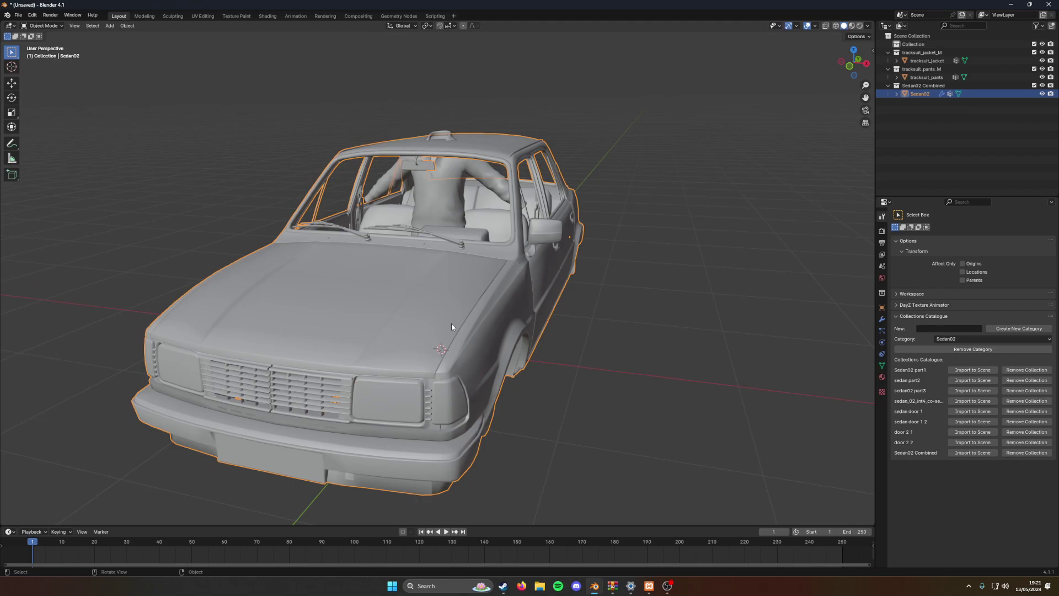
{"action": "key", "text": "Delete"}
Step: Select the tracksuit jacket on the figure
{"action": "left_click", "coordinate": [457, 198]}
{"action": "left_click", "coordinate": [455, 201]}
{"action": "left_click", "coordinate": [453, 220]}
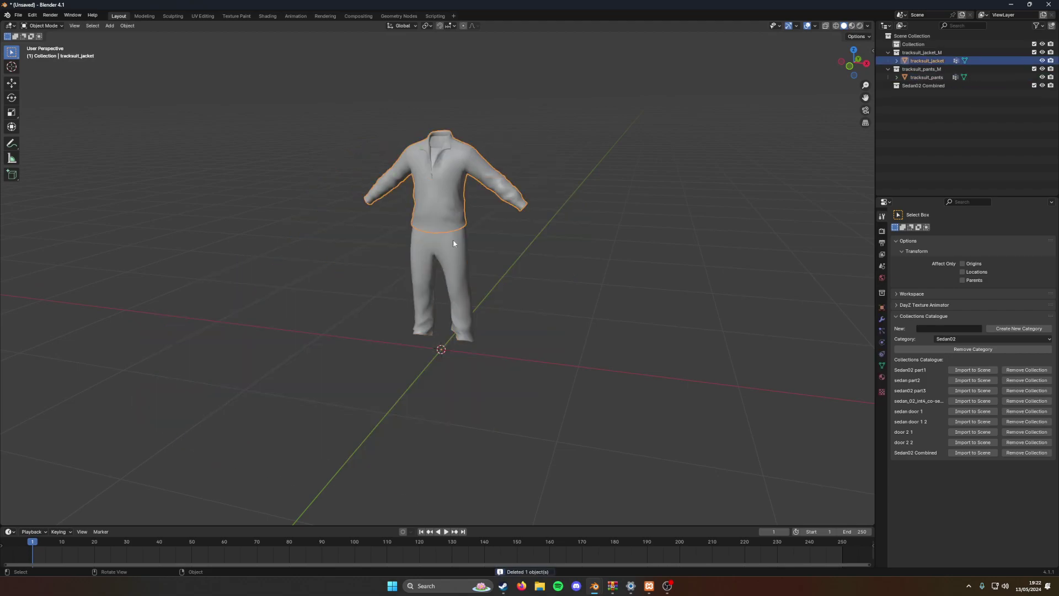
{"action": "left_click", "coordinate": [448, 204]}
{"action": "left_click", "coordinate": [446, 203]}
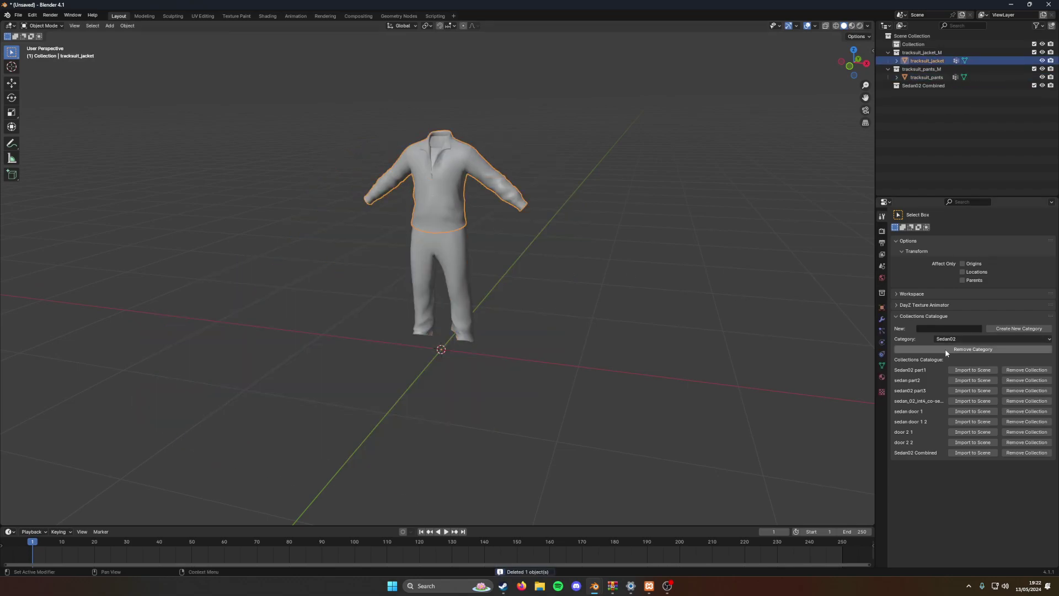
Step: From DayZ Mods, import mich2011 helmet, MaleRig, platecarrier_M and jungleboots onto the figure
{"action": "left_click", "coordinate": [960, 339]}
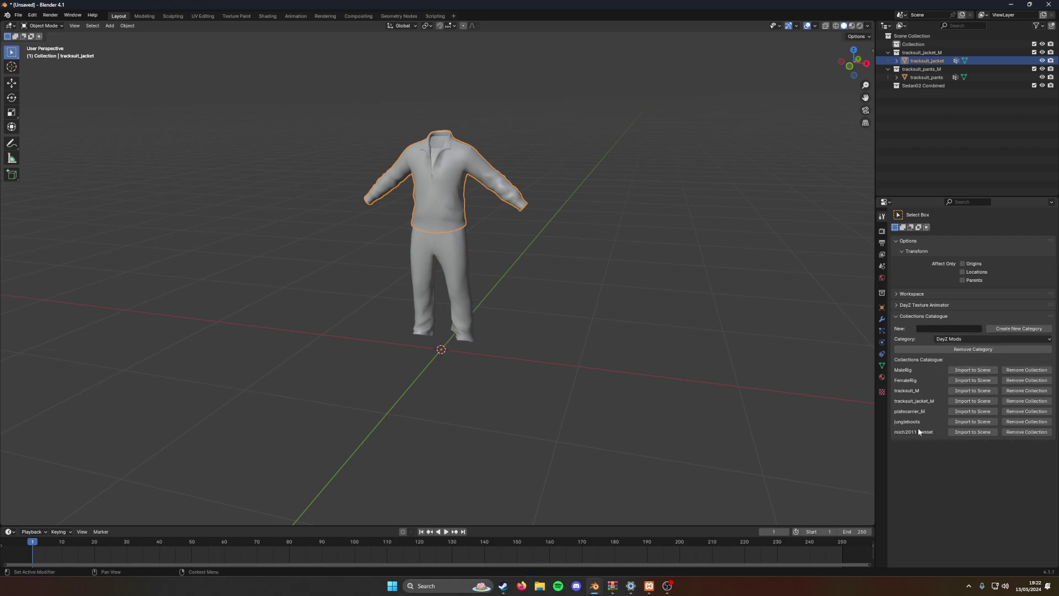
{"action": "left_click", "coordinate": [962, 432]}
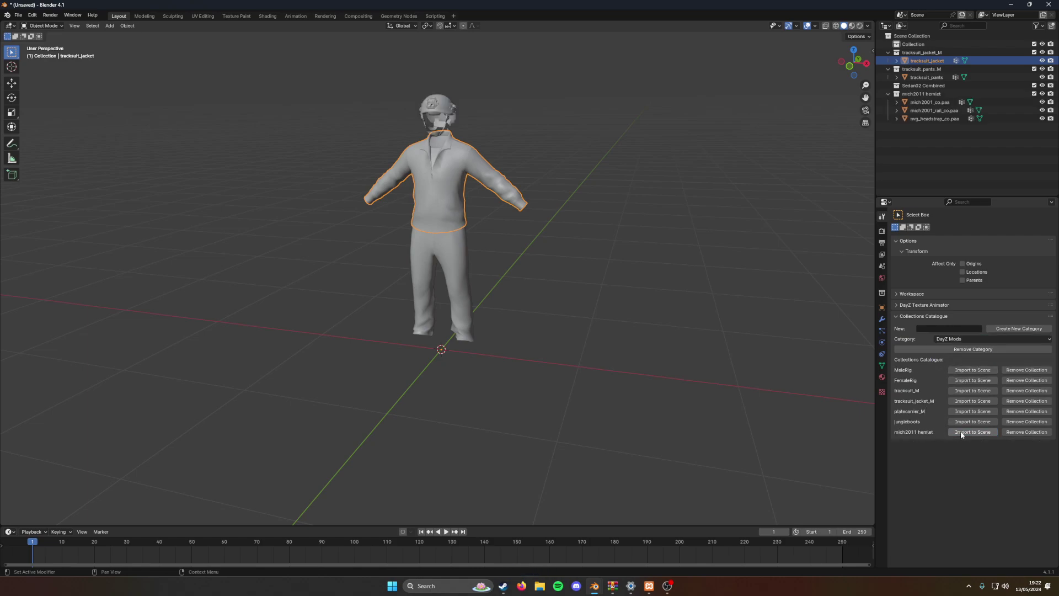
{"action": "left_click", "coordinate": [965, 370]}
{"action": "middle_click_drag", "start_coordinate": [621, 305], "coordinate": [664, 303]}
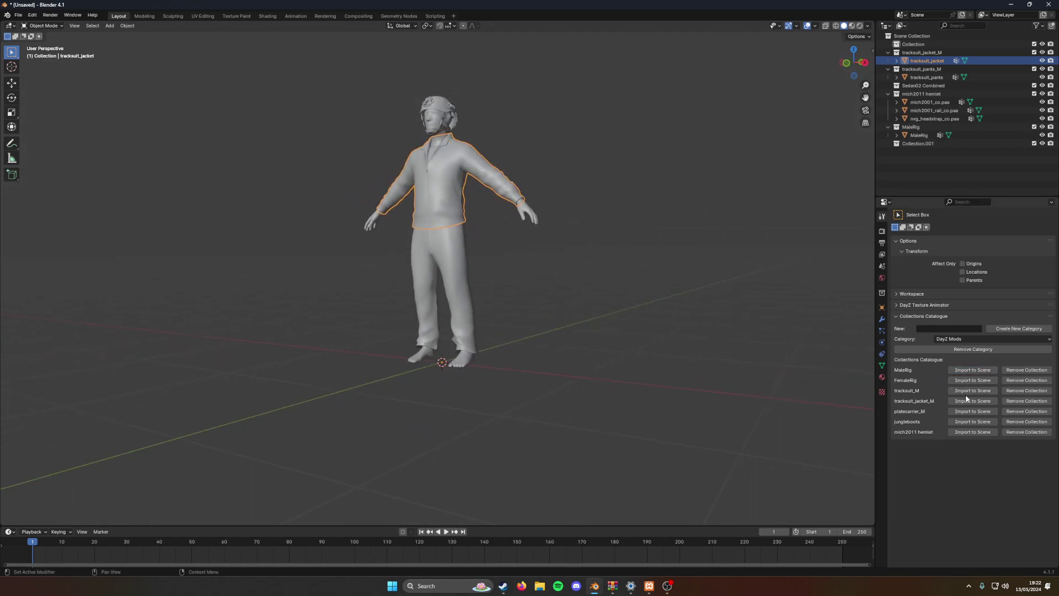
{"action": "left_click", "coordinate": [969, 413]}
{"action": "middle_click_drag", "start_coordinate": [628, 317], "coordinate": [690, 323]}
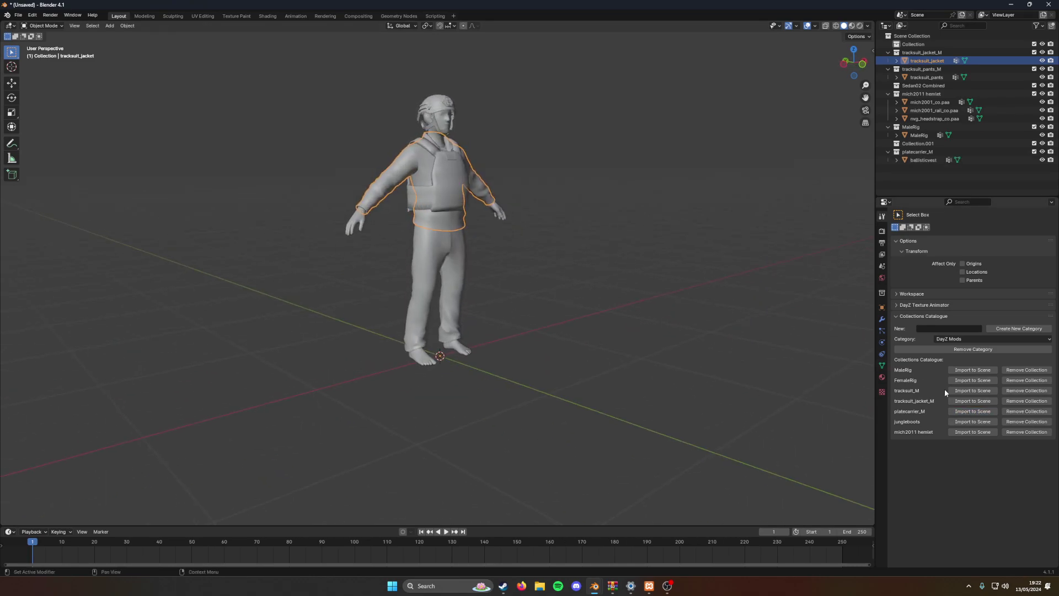
{"action": "left_click", "coordinate": [972, 421]}
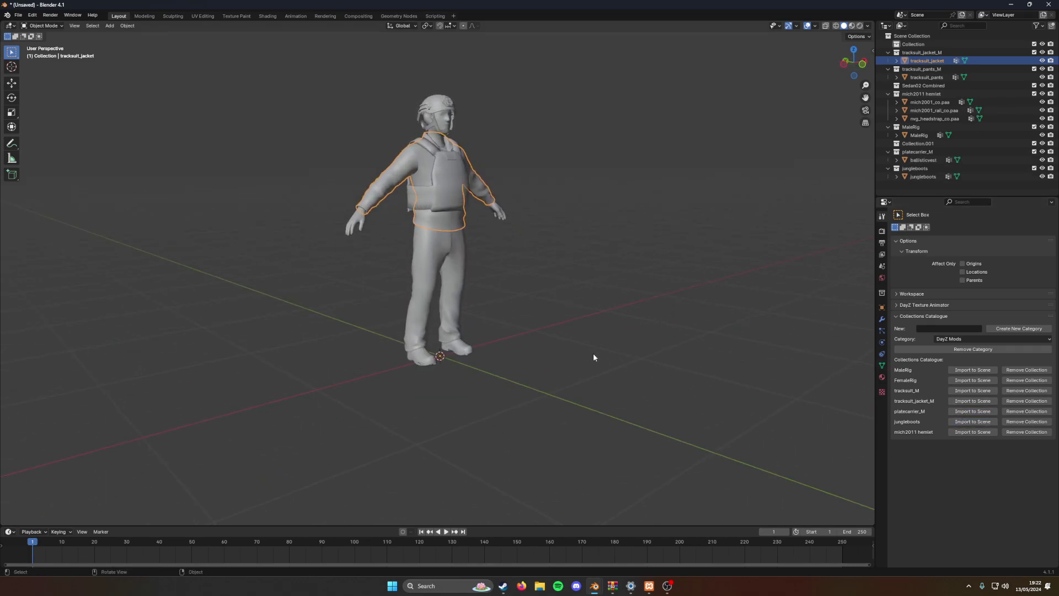
Step: Deselect the jacket, zoom in on the dressed figure, and bring OBS Studio back up
{"action": "middle_click_drag", "start_coordinate": [594, 357], "coordinate": [512, 140]}
{"action": "left_click", "coordinate": [603, 299]}
{"action": "scroll", "coordinate": [553, 333], "scroll_direction": "up", "scroll_amount": 2}
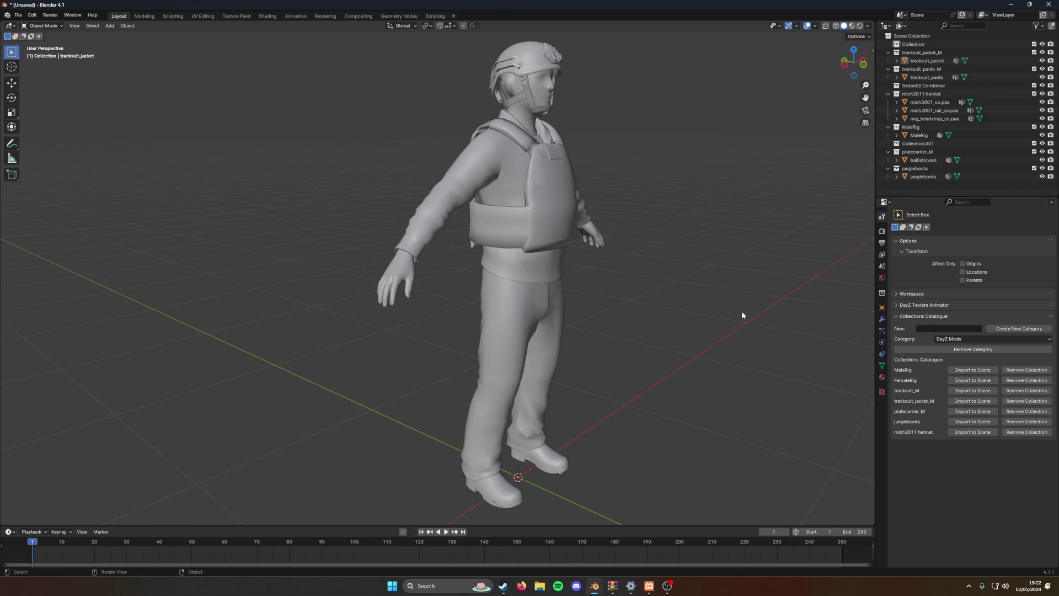
{"action": "left_click", "coordinate": [676, 588]}
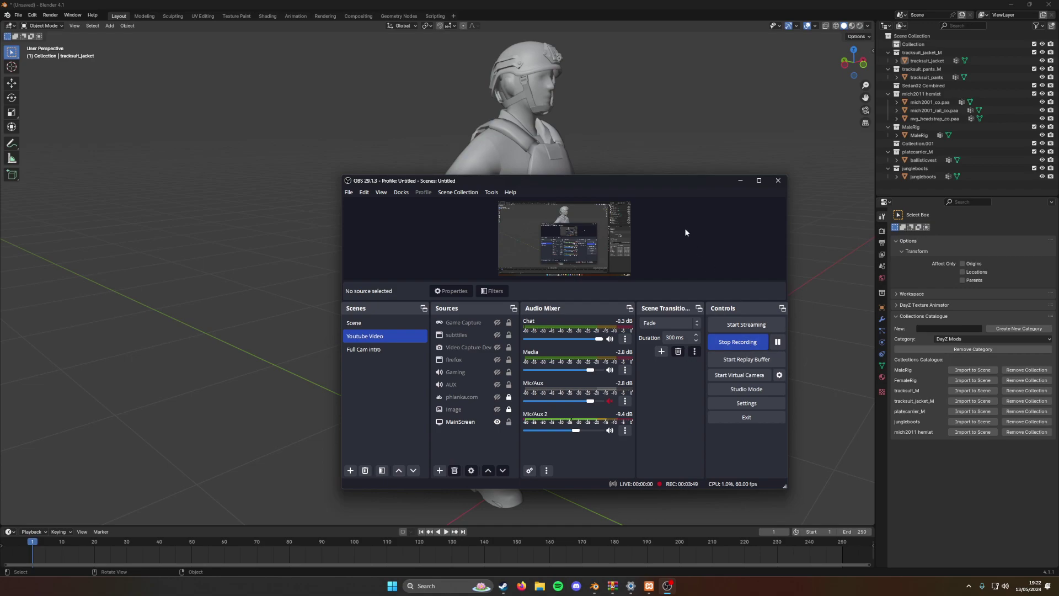
Step: Move the OBS window left, select the jacket and MaleRig body in Blender, then raise OBS again
{"action": "left_click_drag", "start_coordinate": [644, 181], "coordinate": [359, 157]}
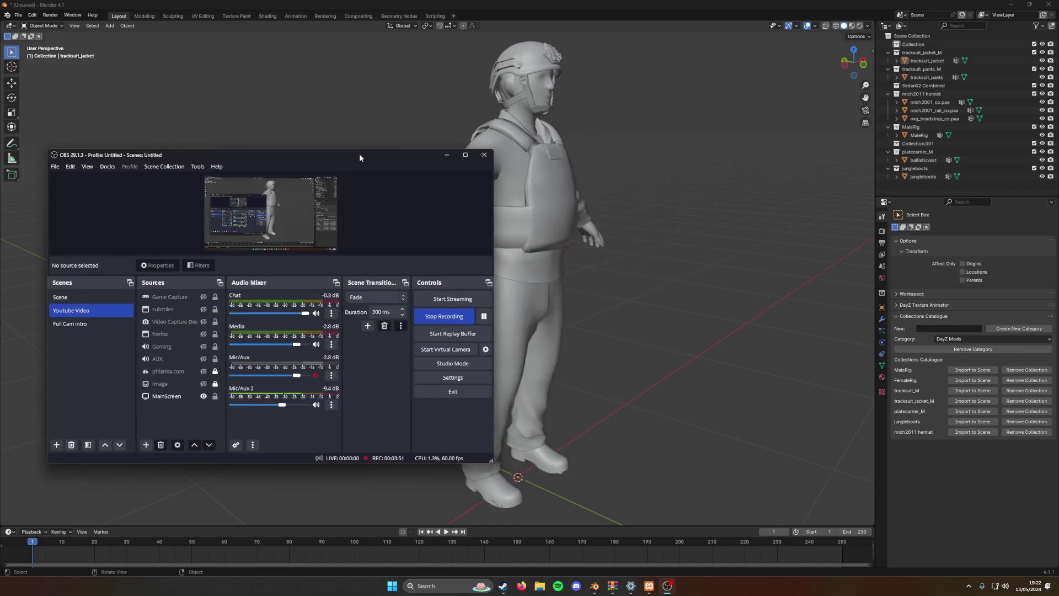
{"action": "left_click", "coordinate": [519, 171]}
{"action": "left_click", "coordinate": [537, 85]}
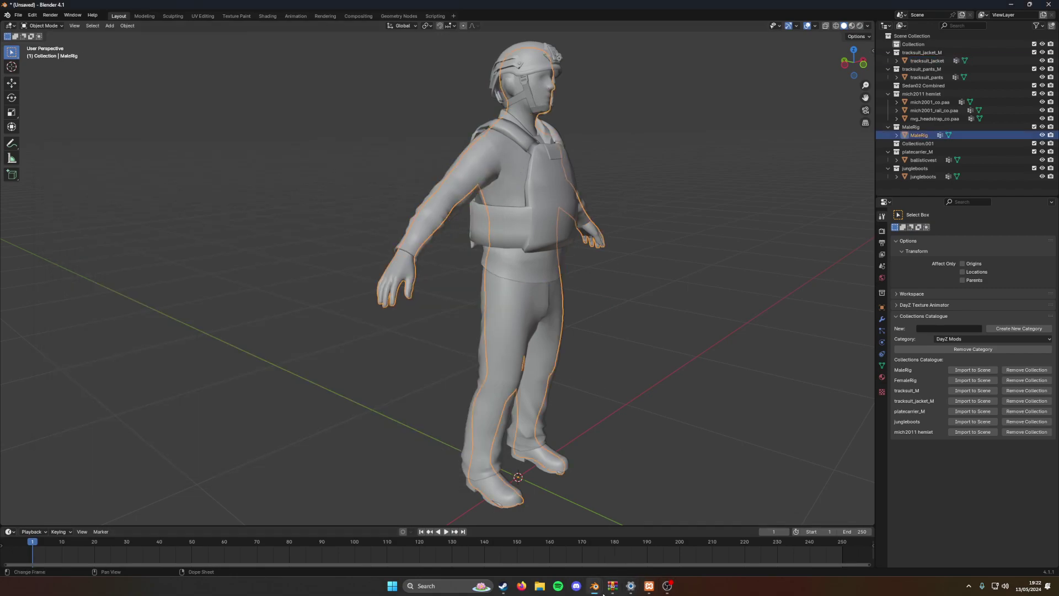
{"action": "mouse_move", "coordinate": [604, 593]}
{"action": "left_click", "coordinate": [667, 586]}
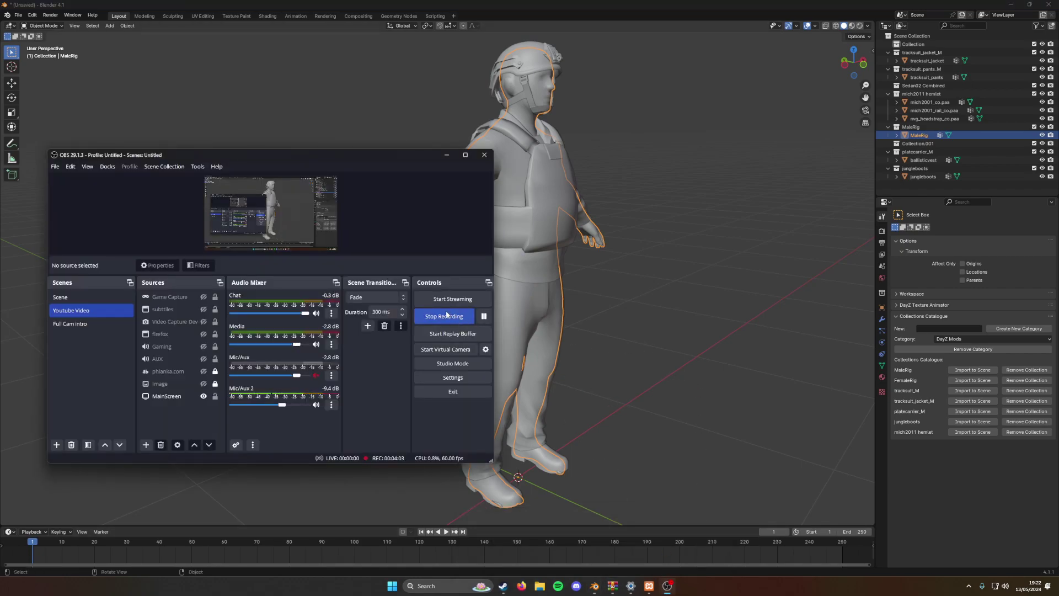